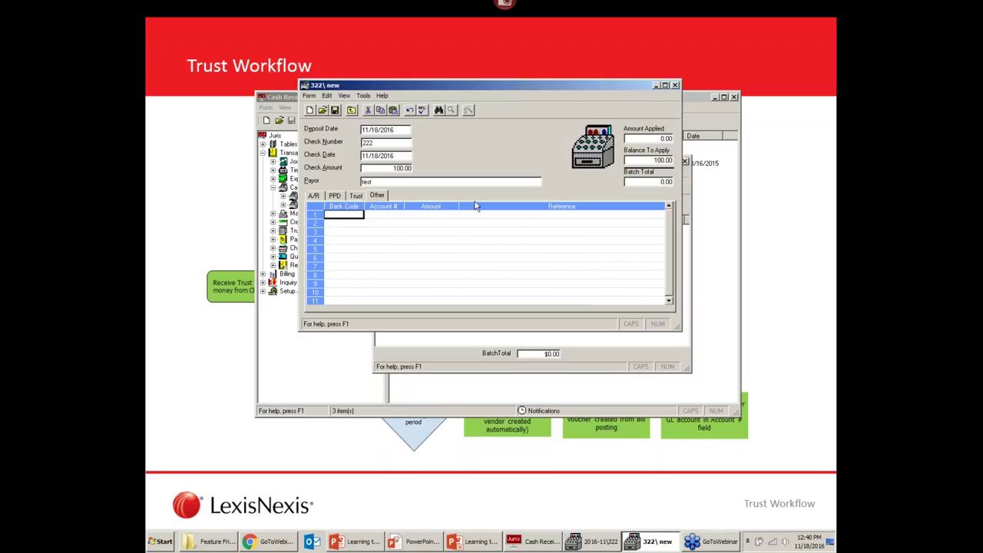
- Choose Main Street Bank (MSB) as the bank code for the first Other line of the new cash receipt
click(439, 111)
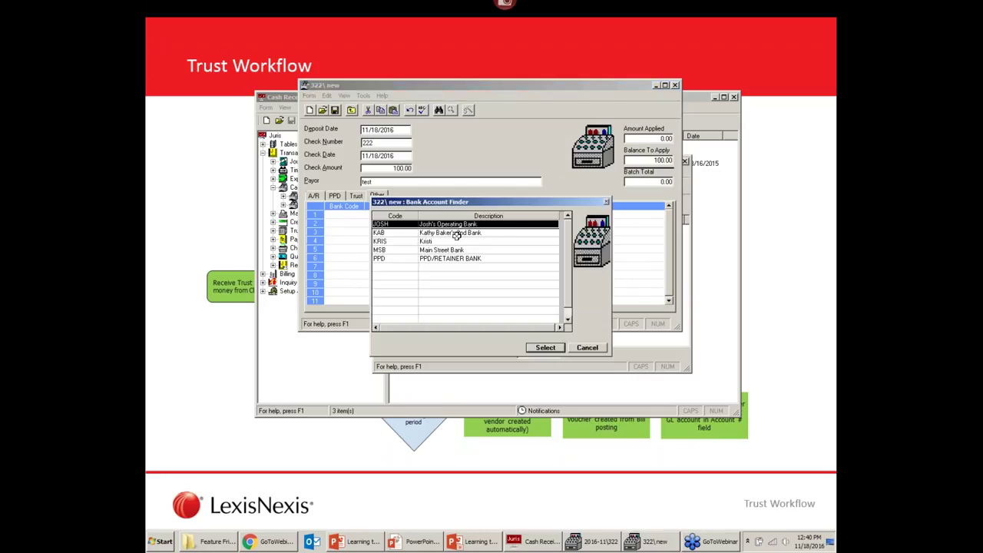
double_click(474, 251)
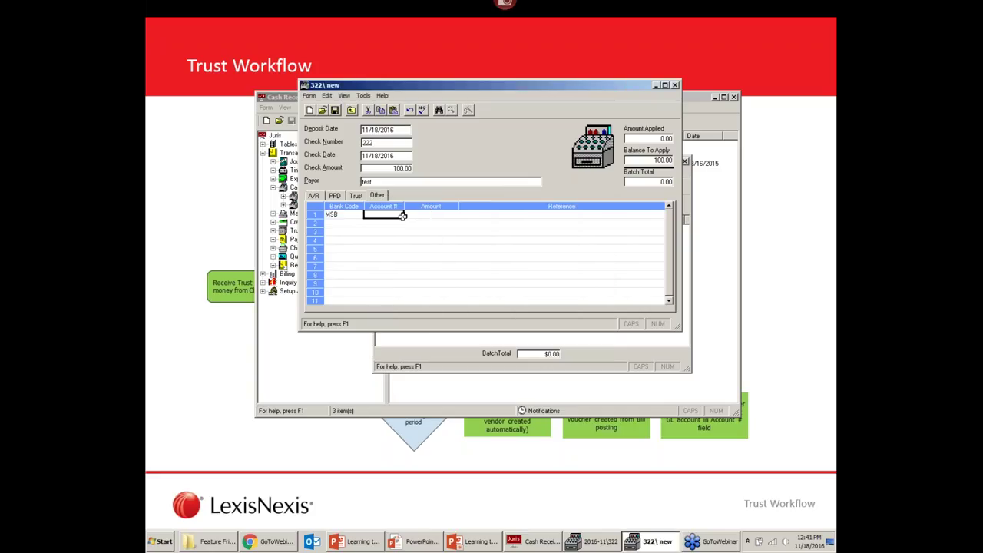
- Look up the in-transit account in the Trust Fund - Fees bank account record, then close the record
click(311, 369)
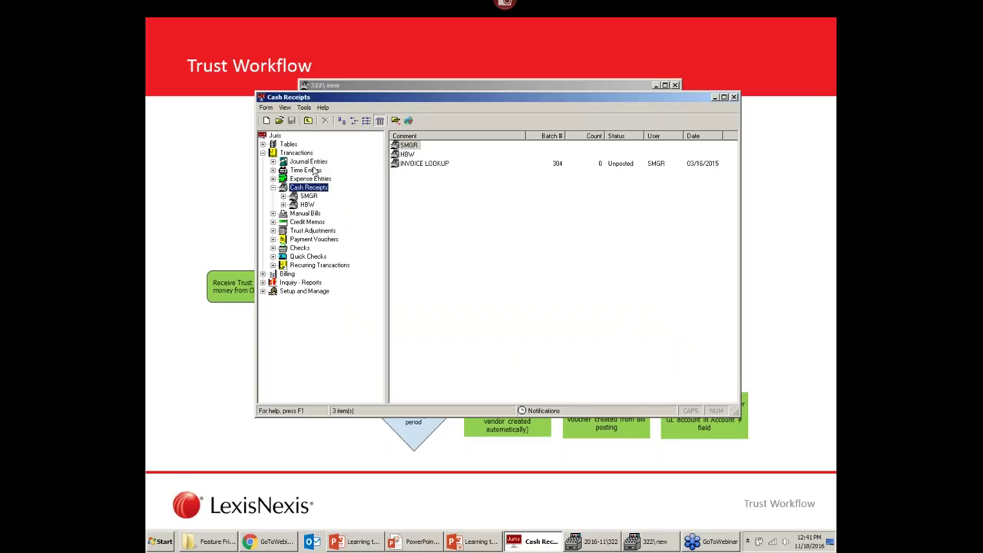
click(310, 169)
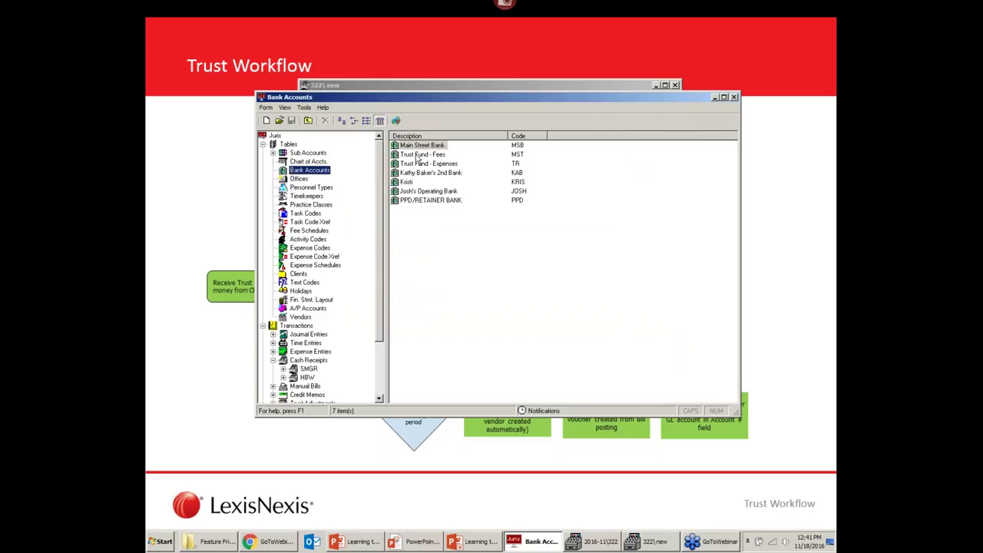
click(417, 155)
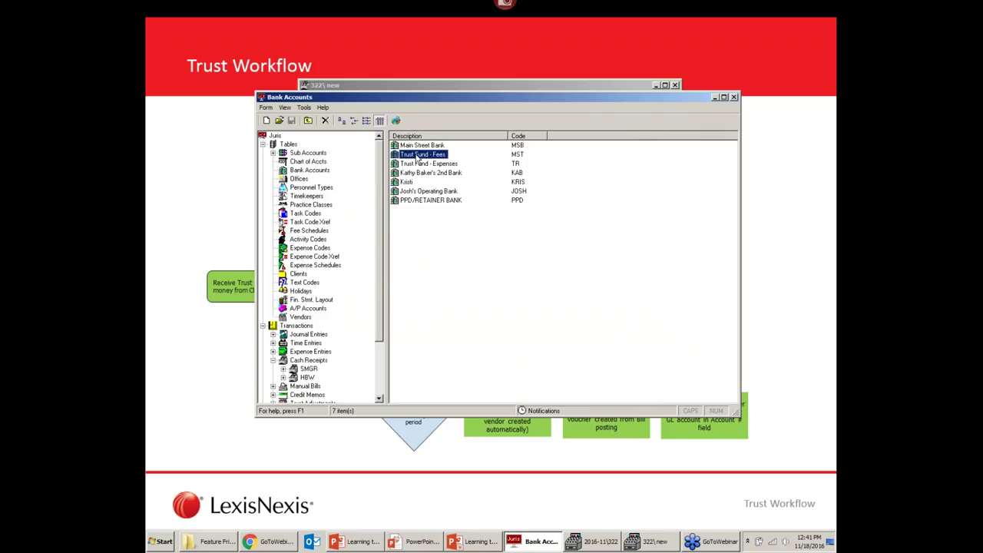
double_click(418, 155)
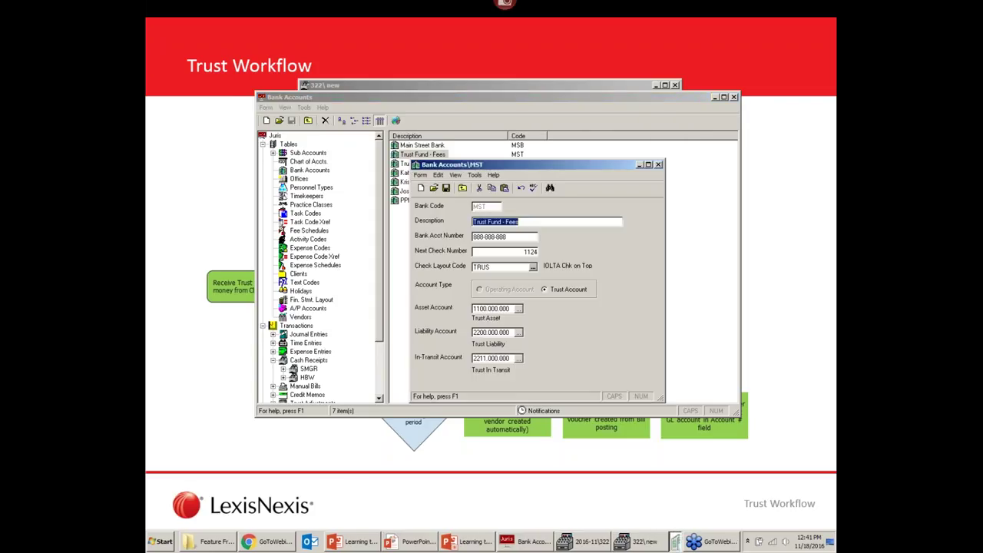
drag(510, 357, 486, 358)
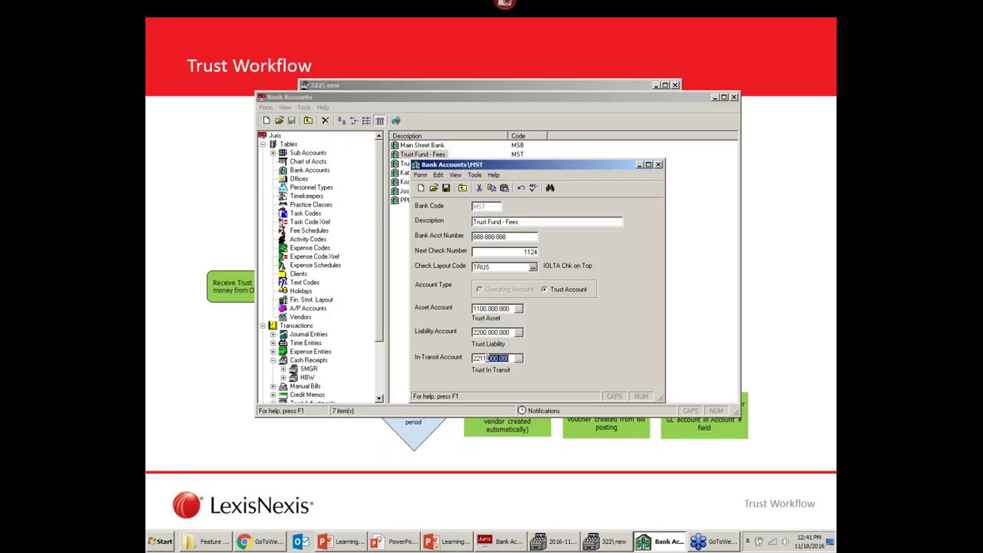
click(658, 165)
- Enter the trust in-transit ledger account 2211.000.000 on the MSB line of the new cash receipt
click(607, 86)
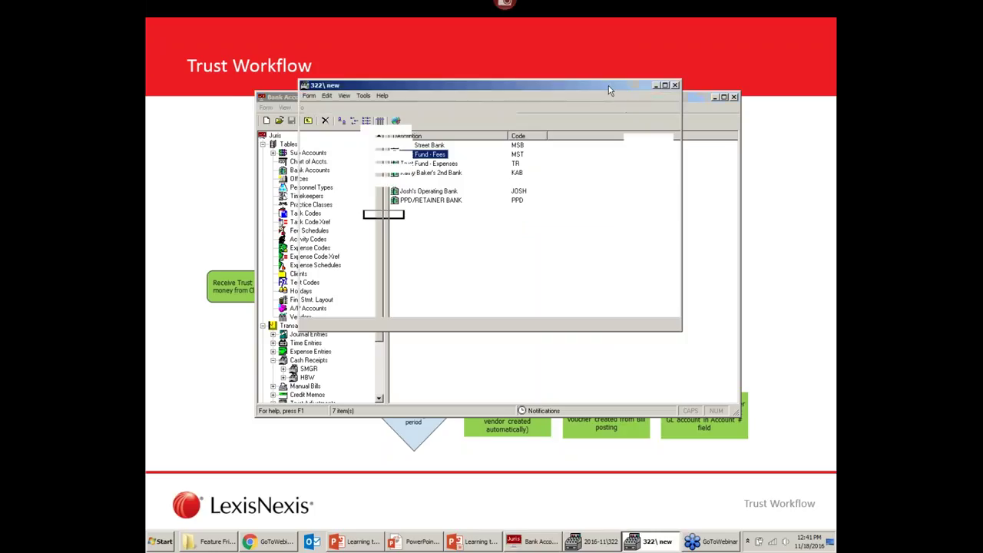
click(372, 216)
text(2211.)
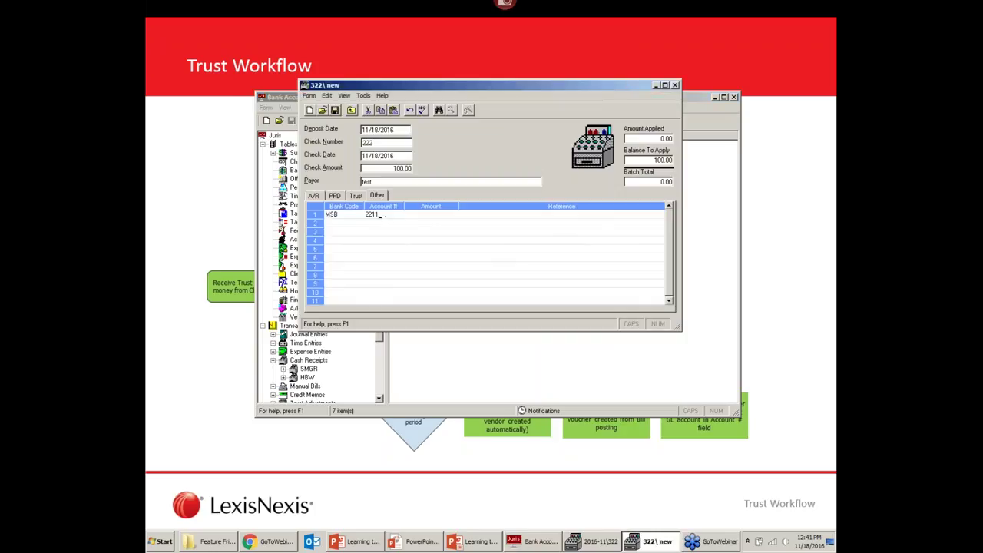
text(000.00)
key(Tab)
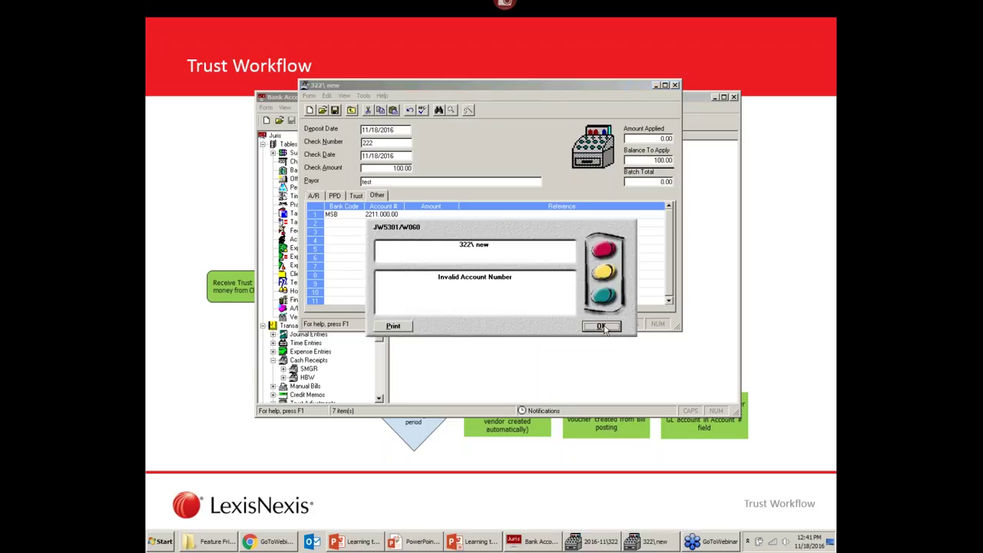
click(601, 326)
text(221)
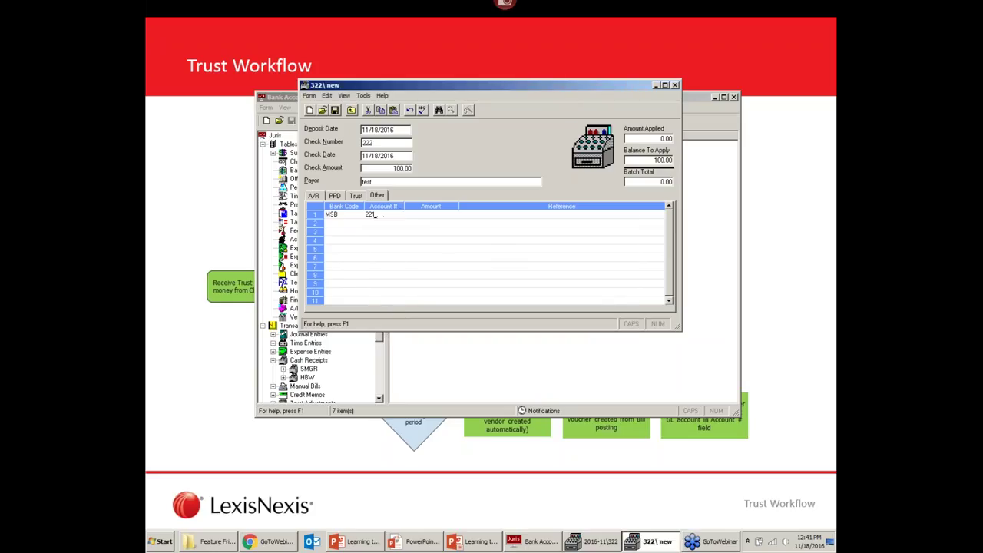
text(1.000.000)
- Set the receipt line's amount to 100.00 and enter a reference stating the trust money comes from the client's account
click(449, 214)
text(100.00)
key(Tab)
text(Trust from)
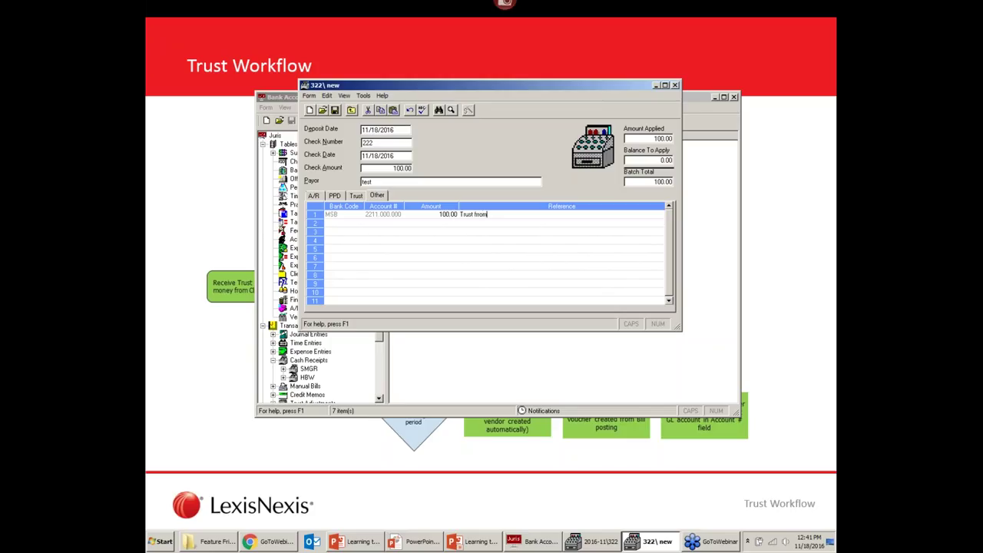
text( Mr. Smith's account)
- Review the receipt line's reference, bank code and account, and compare the A/R section with the Other section
drag(542, 215, 456, 226)
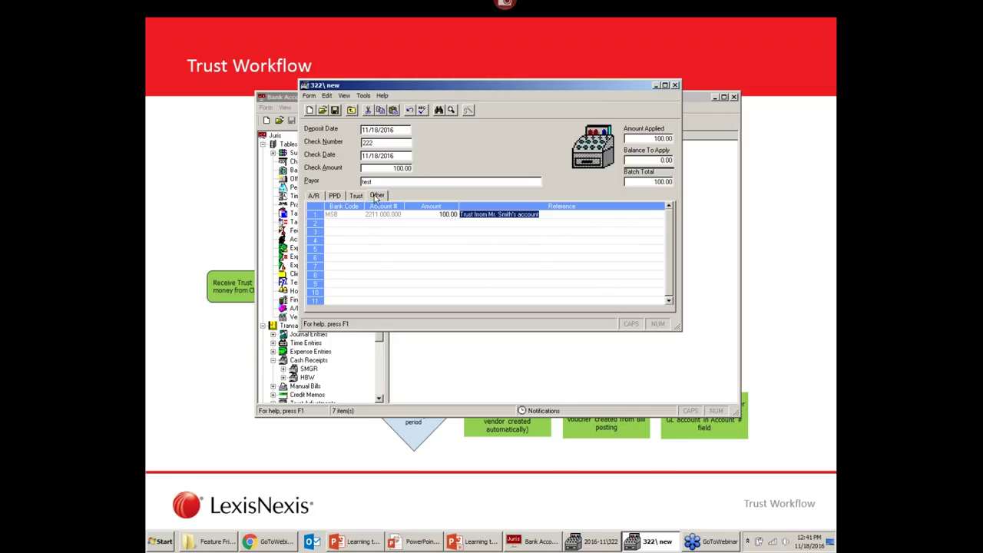
click(349, 215)
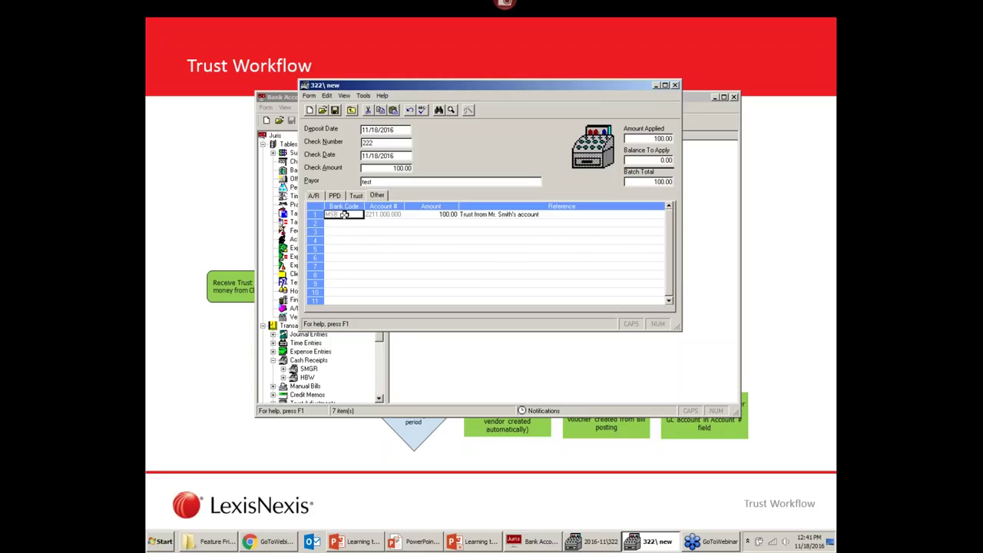
click(383, 214)
click(314, 197)
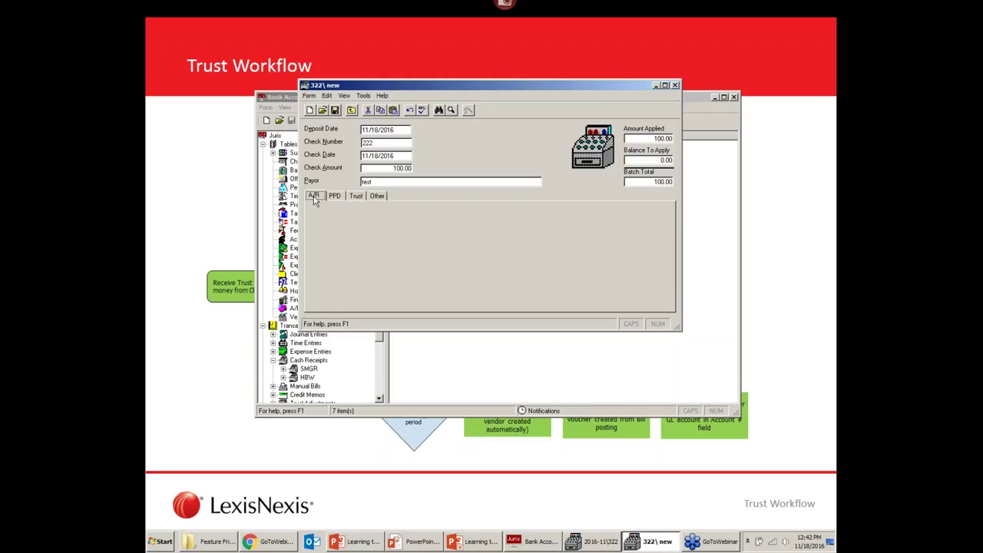
click(377, 196)
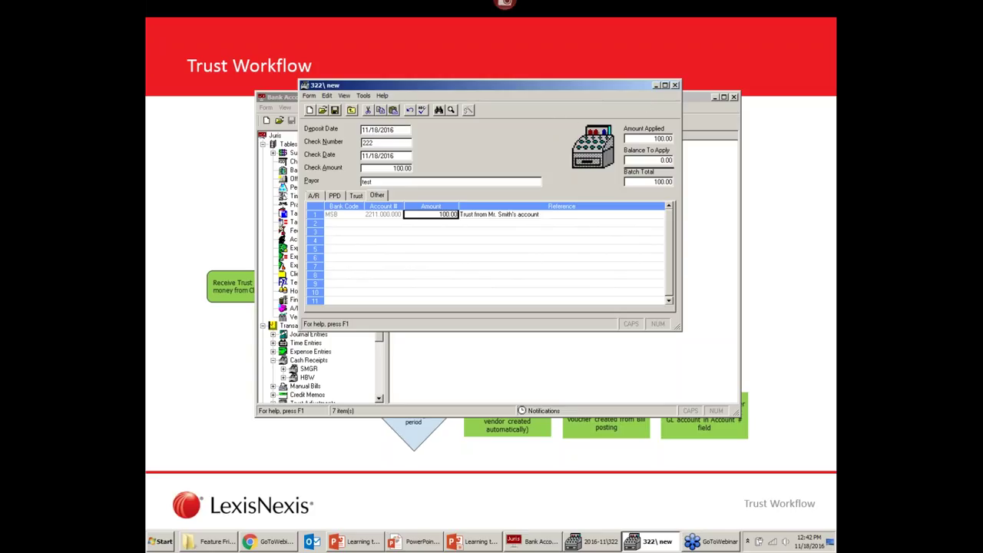
- Return to the PowerPoint slide show and advance to the slide on whether the trust accounts are in balance
click(497, 303)
click(771, 396)
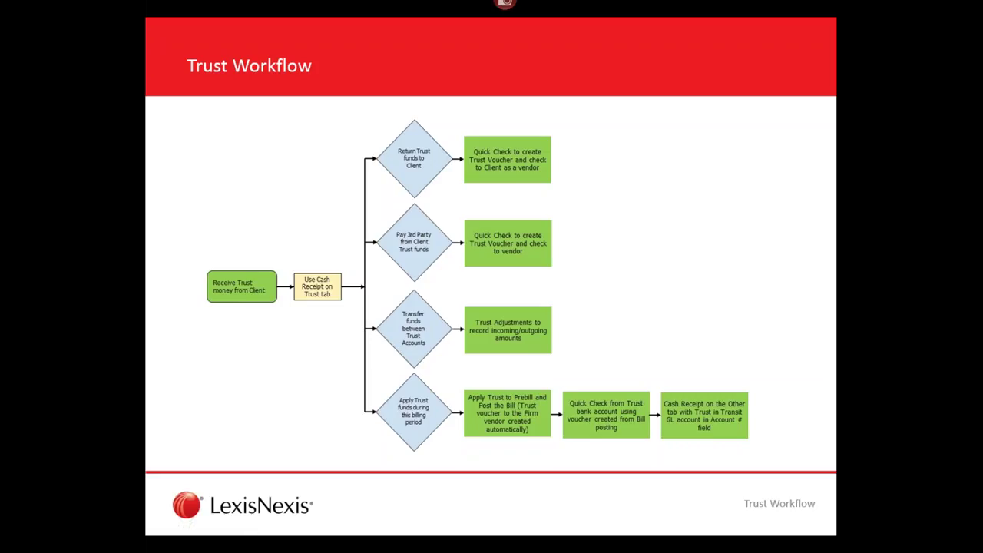
key(Right)
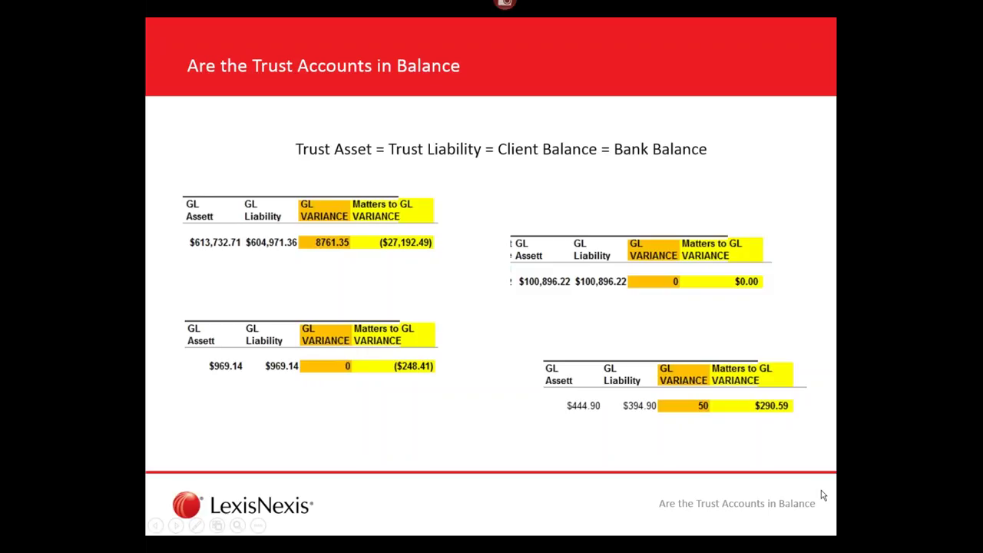
- Switch to Juris, examine the asset and liability accounts of Trust Fund - Fees, close the record and return to the slide show
key(alt+Tab)
click(506, 332)
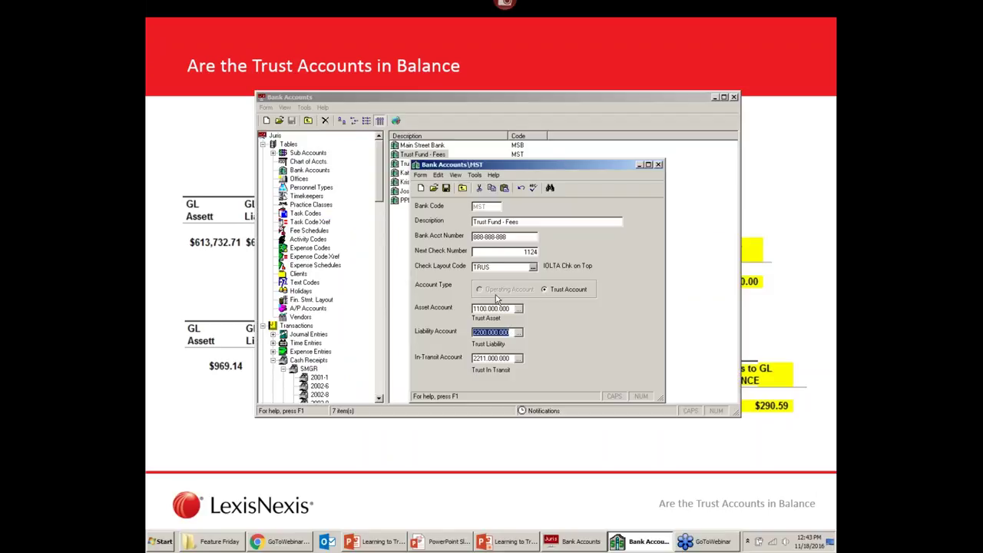
click(473, 331)
drag(477, 308, 473, 332)
click(658, 164)
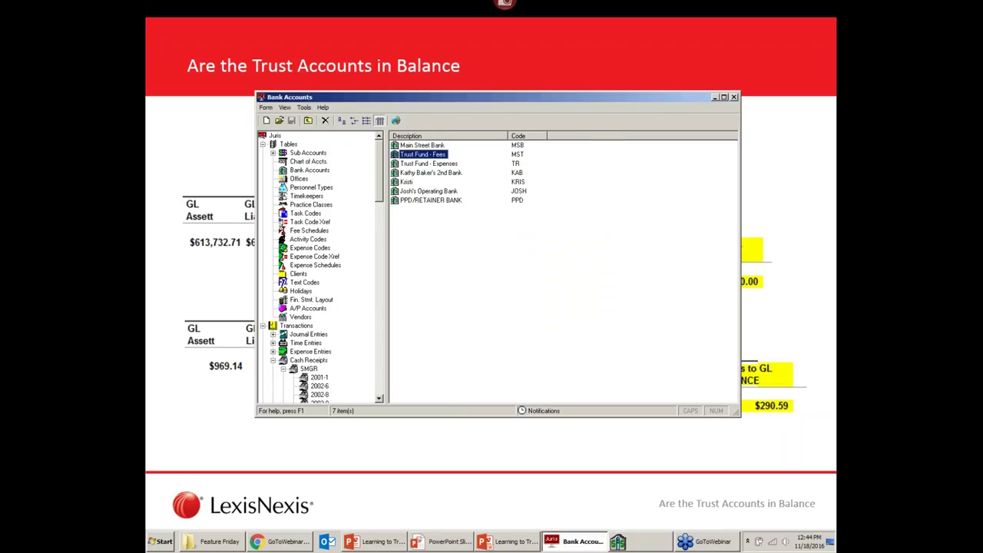
click(760, 269)
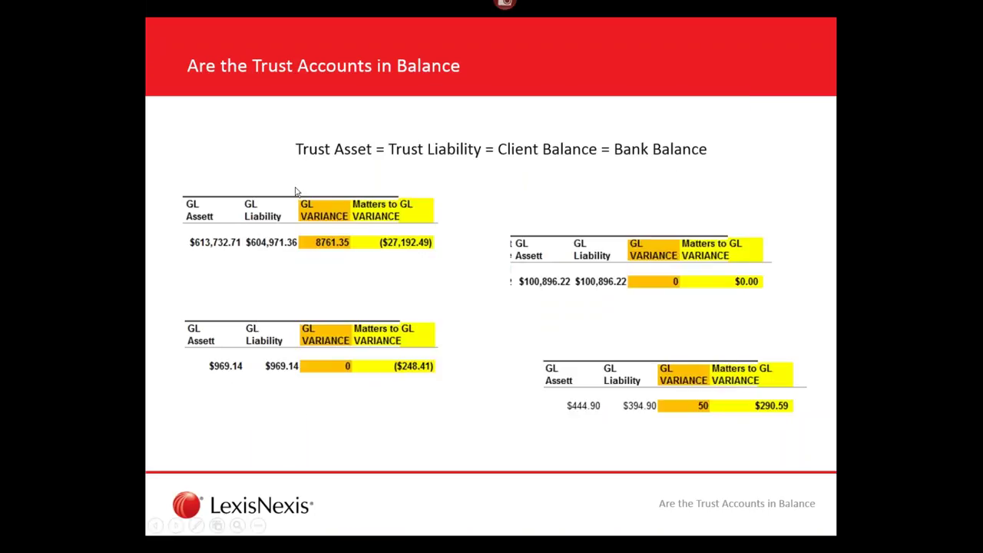
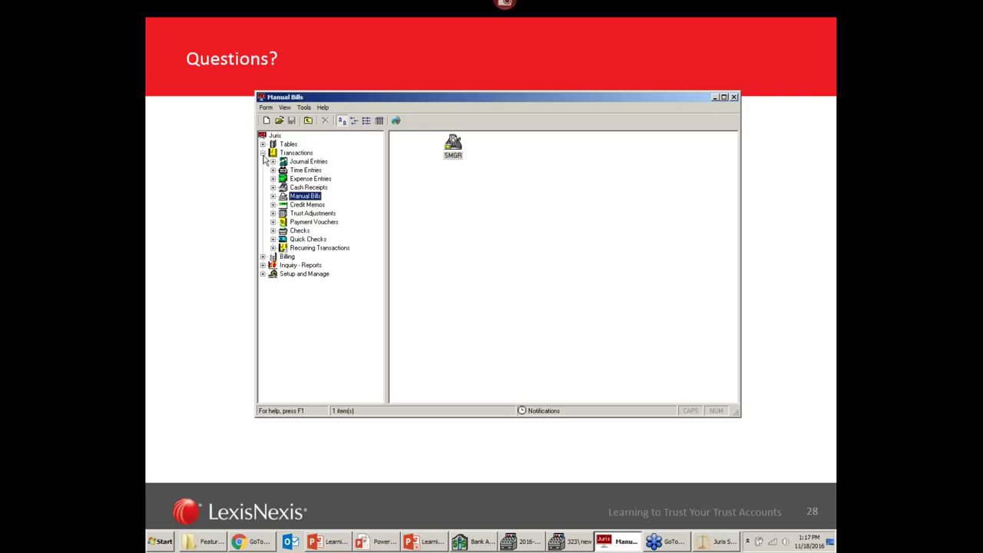
- Collapse Transactions and open the Bank Accounts list under Tables
click(262, 153)
double_click(290, 145)
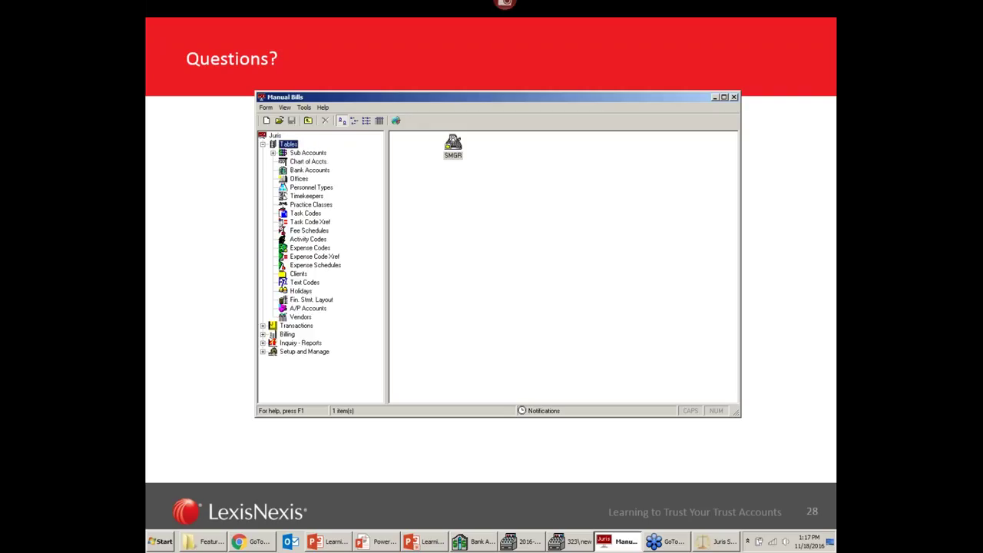
click(309, 171)
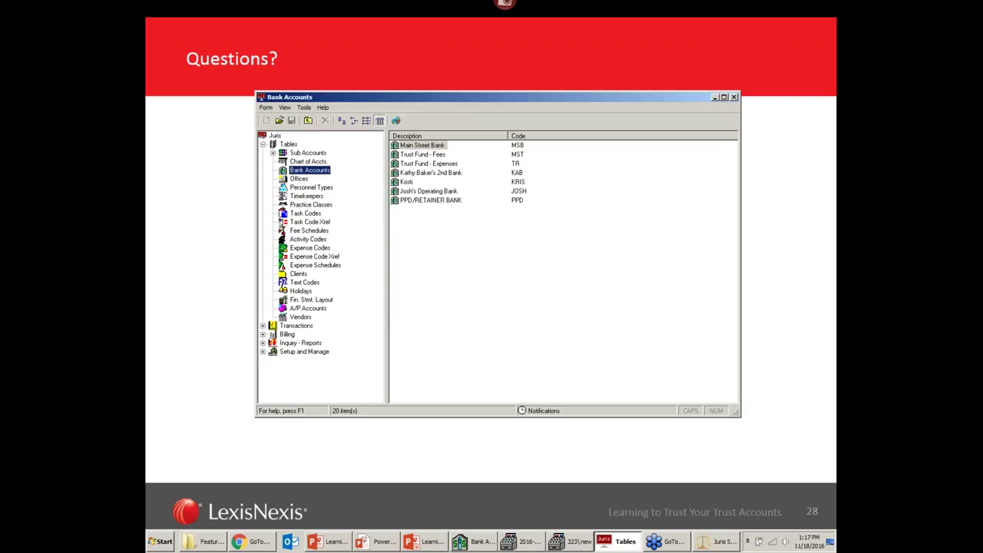
- Compare the two trust bank accounts and select both Trust Fund - Fees and Trust Fund - Expenses in the list
click(420, 155)
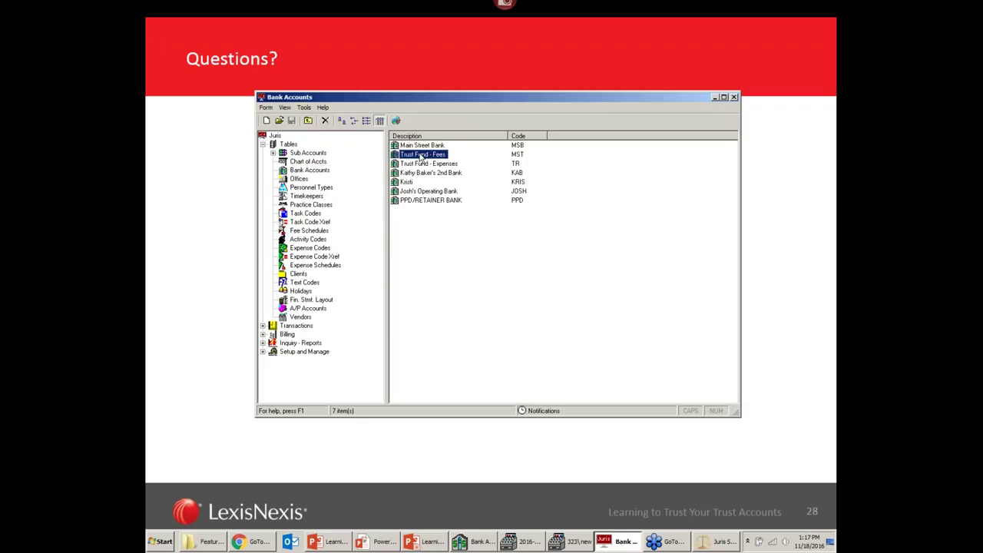
click(420, 164)
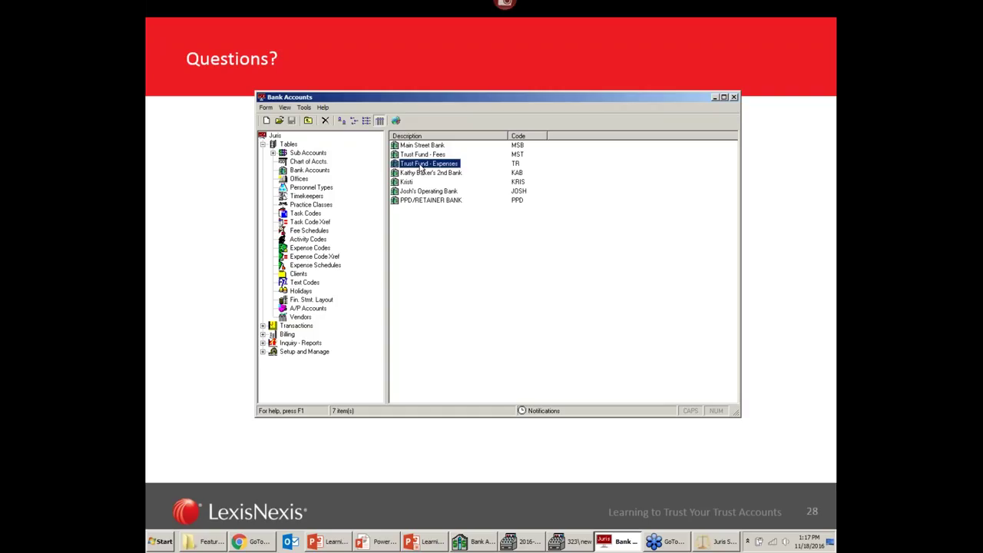
click(420, 155)
click(421, 164)
click(421, 156)
click(421, 163)
click(422, 156)
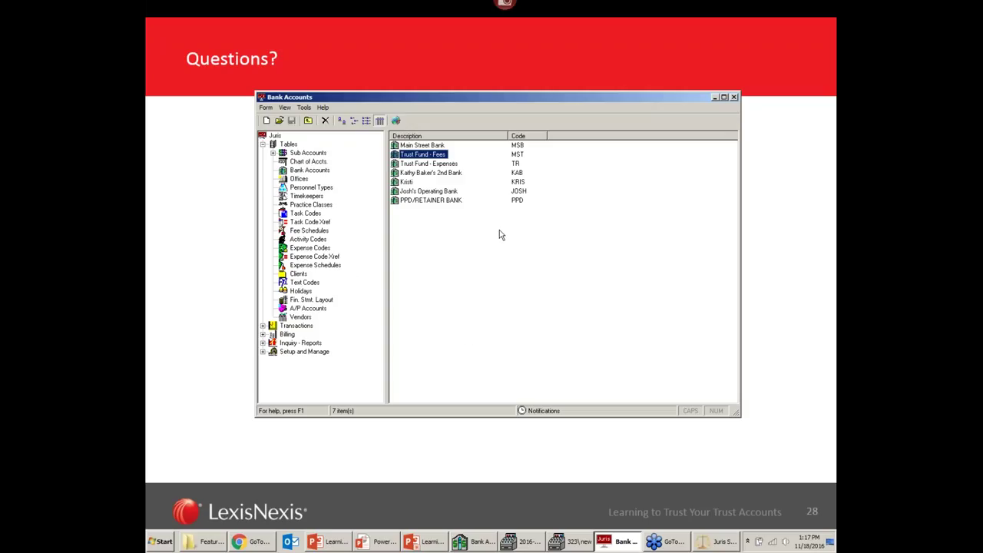
drag(526, 100, 543, 63)
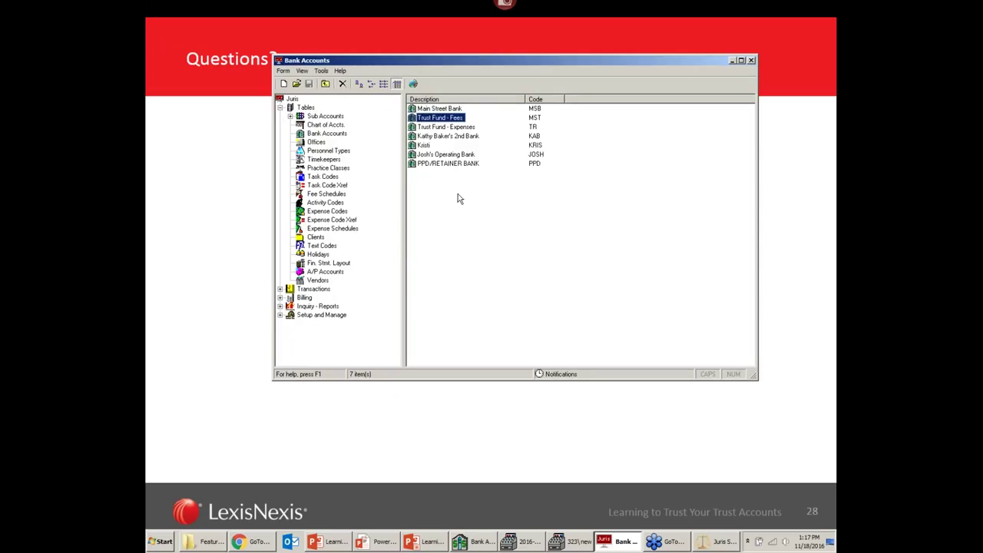
ctrl+click(431, 128)
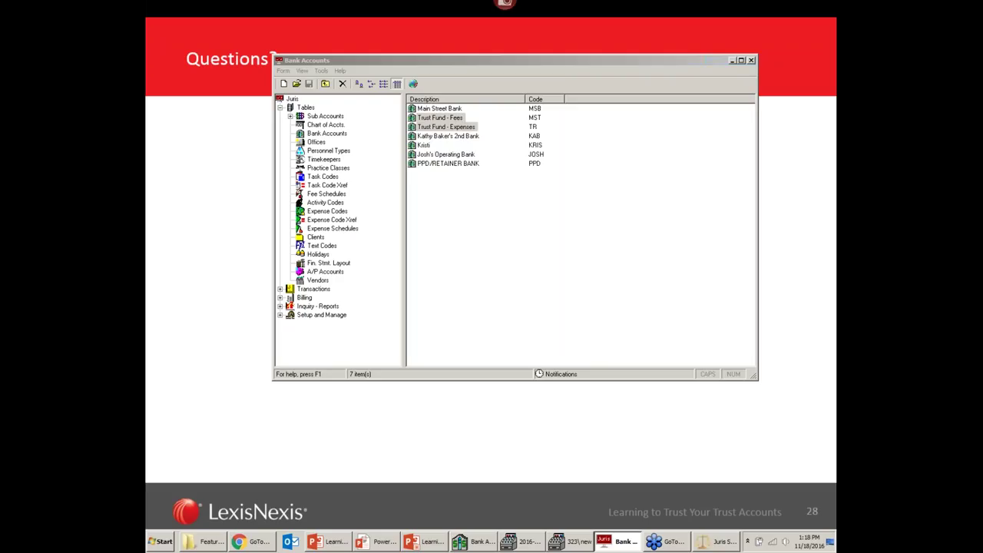
- Bring up the blank new cash receipt of batch 323 and close it without entering anything
click(420, 434)
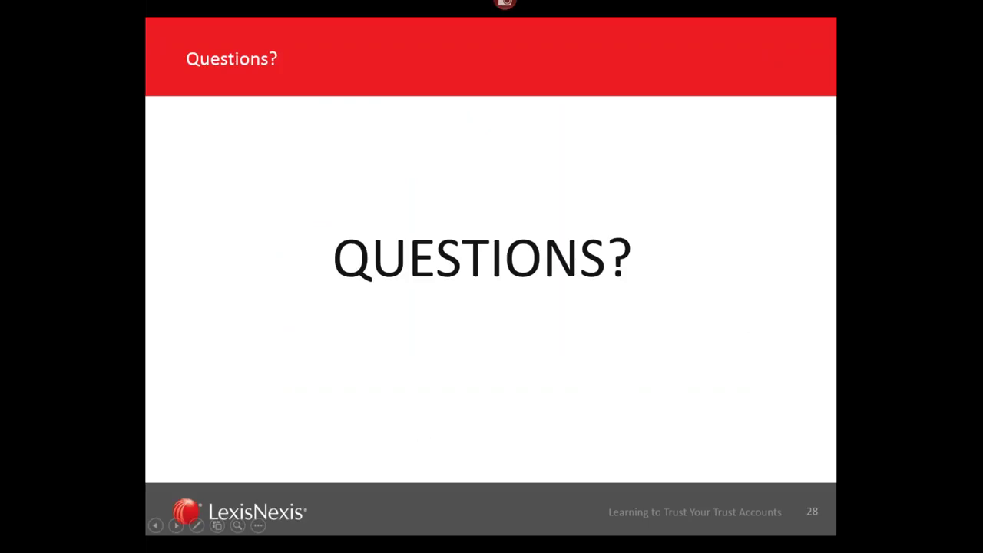
mouse_move(583, 550)
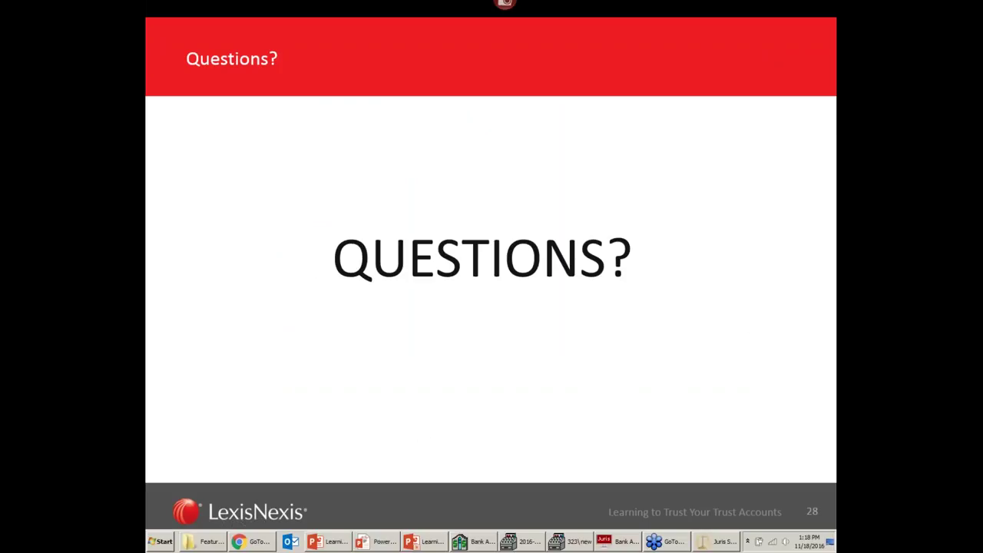
click(569, 543)
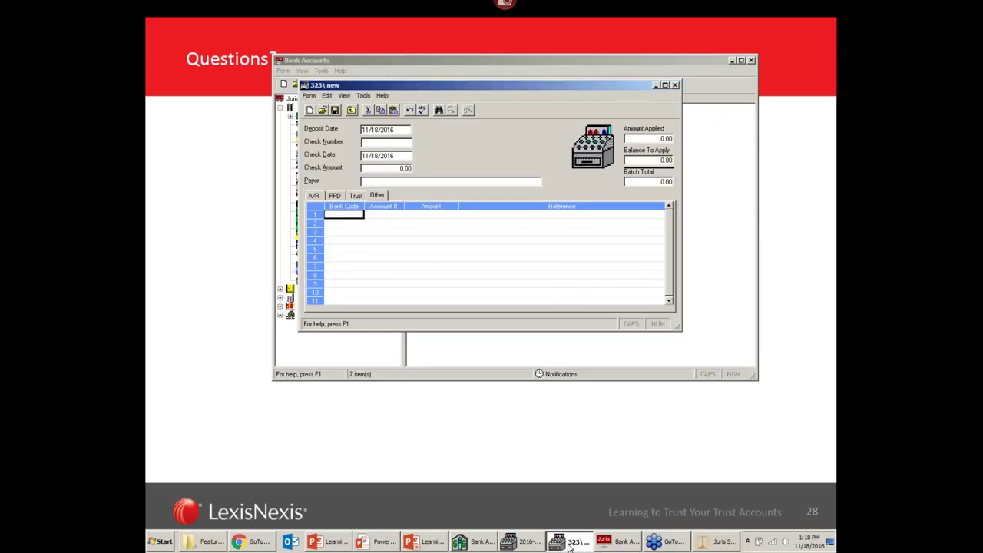
click(675, 86)
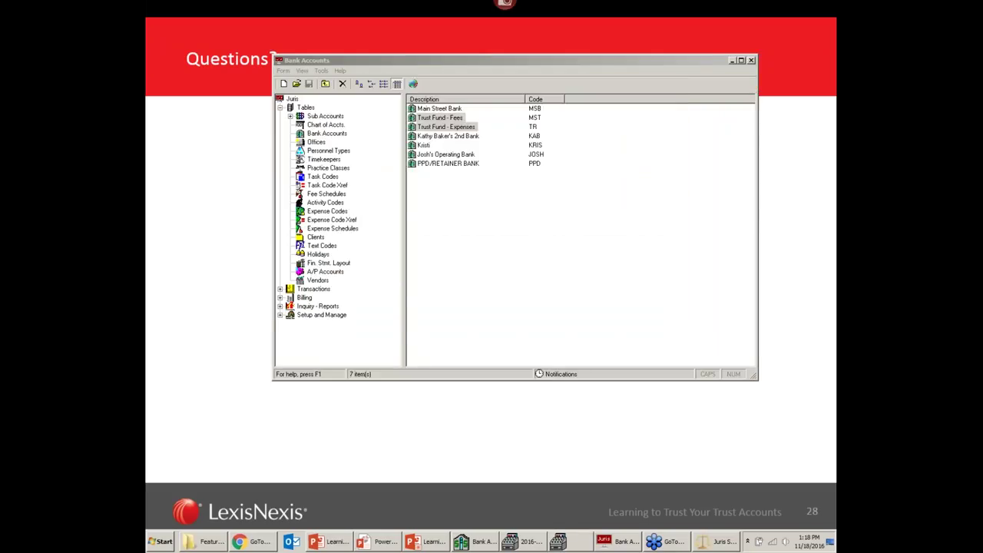
- Collapse Tables and expand Transactions in the navigation tree
double_click(306, 107)
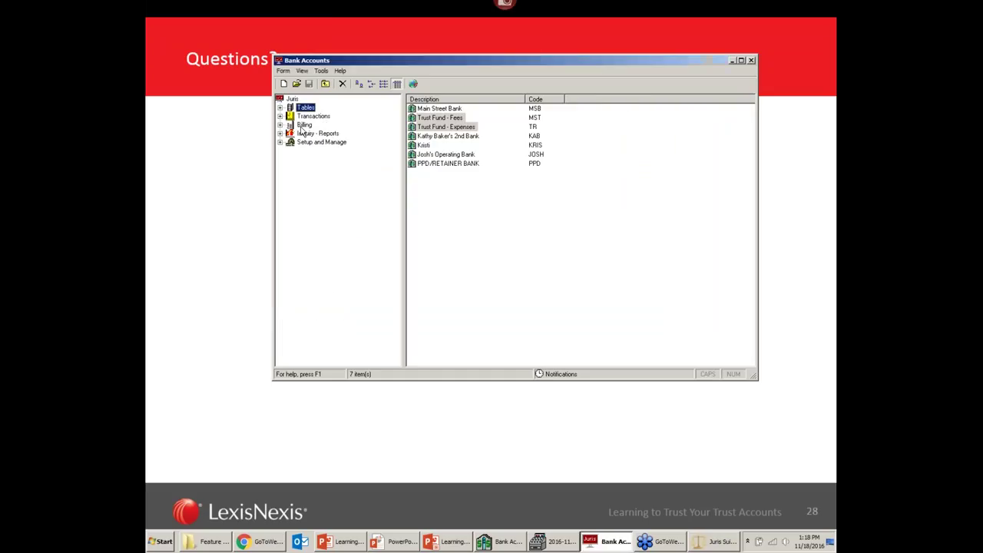
double_click(313, 116)
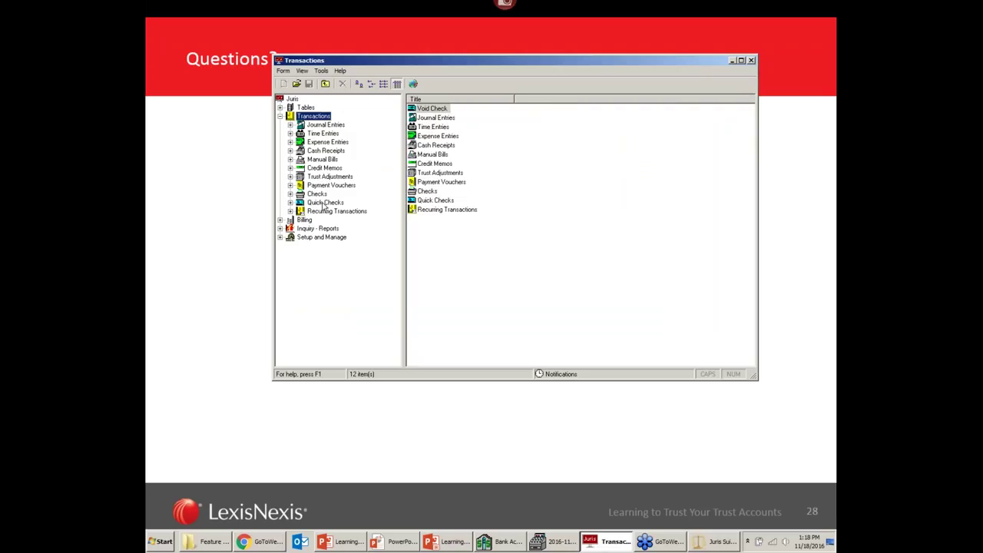
- Start a quick check from Main Street Bank to the firm vendor, with a new voucher for invoice 2222 of 100.00
double_click(325, 204)
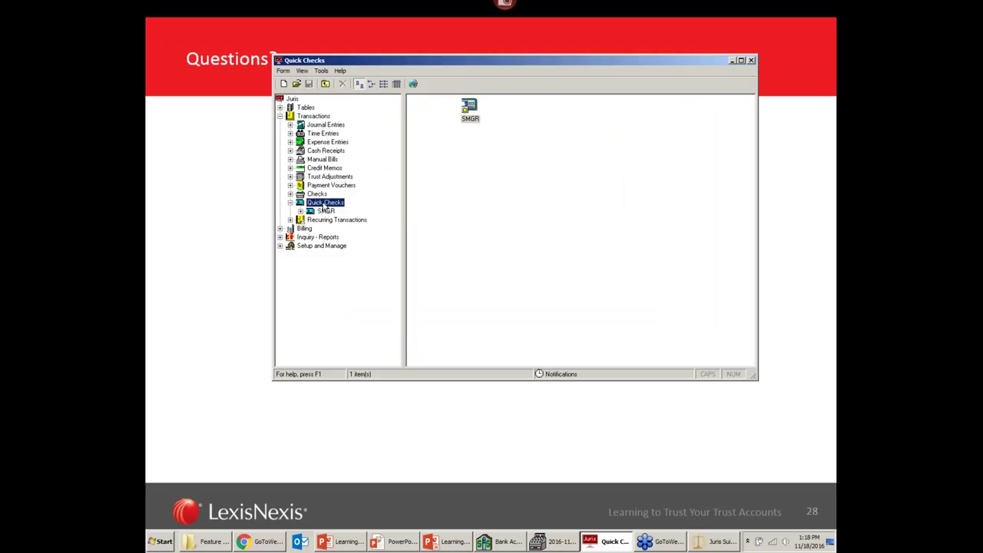
double_click(325, 210)
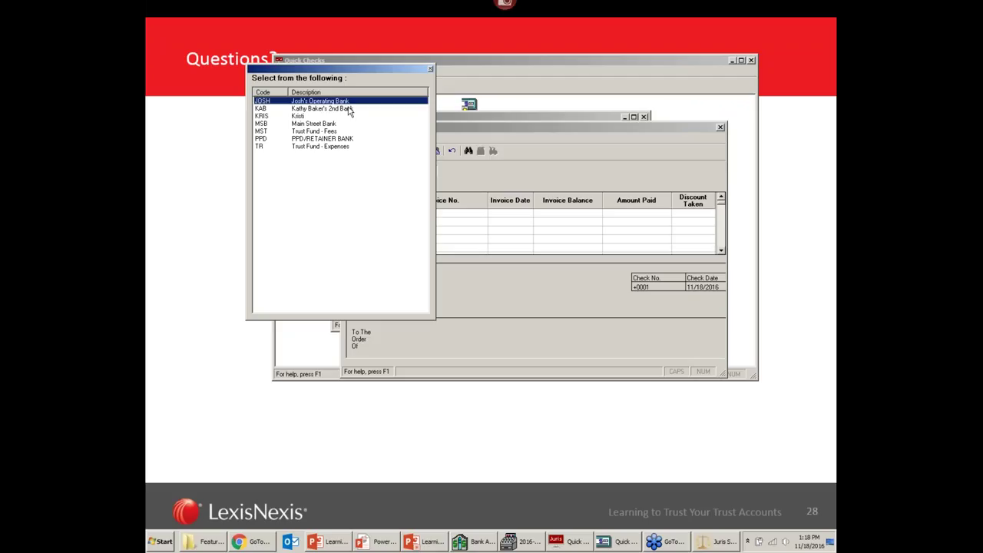
click(461, 214)
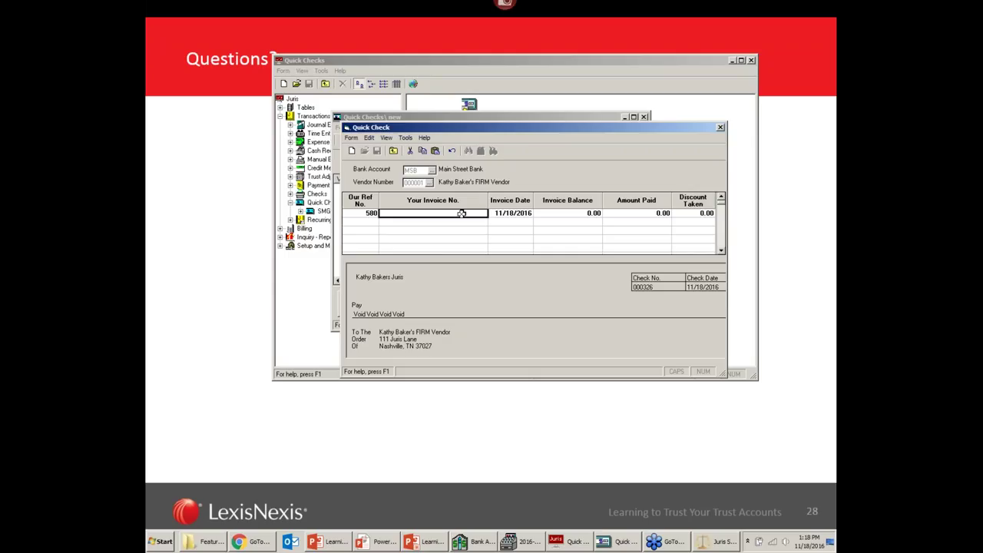
drag(588, 63, 628, 75)
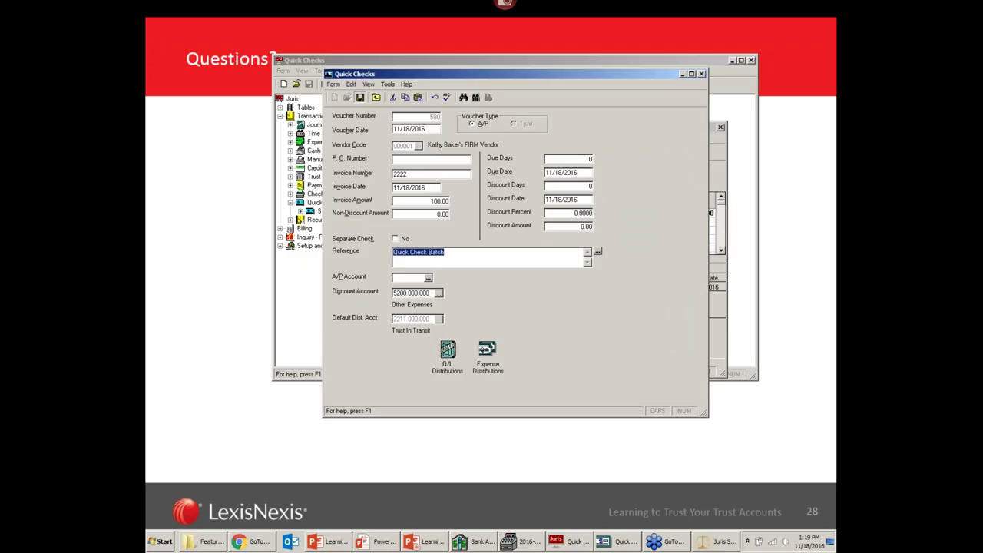
- Assign New AP Account as the A/P account of the quick check's voucher
key(Tab)
key(Return)
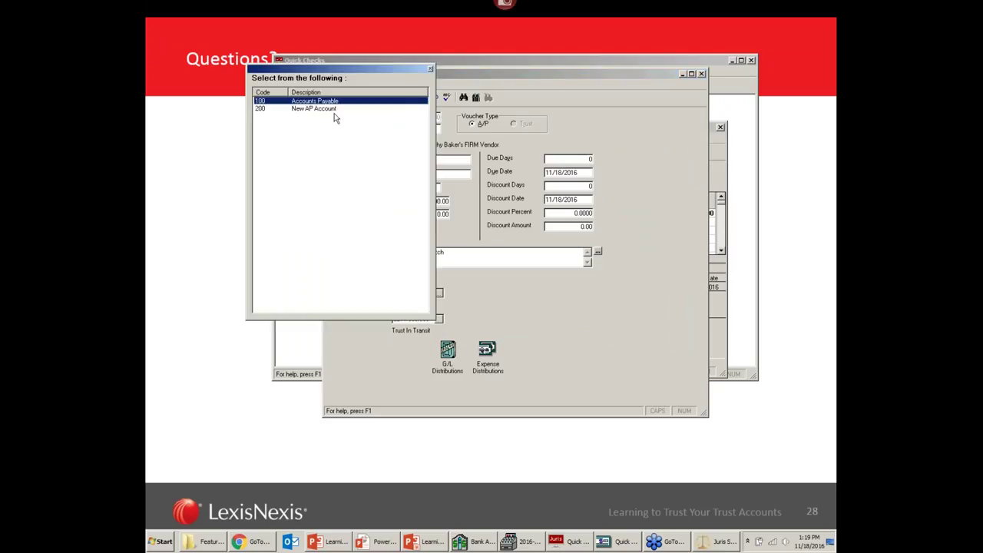
key(Down)
key(Return)
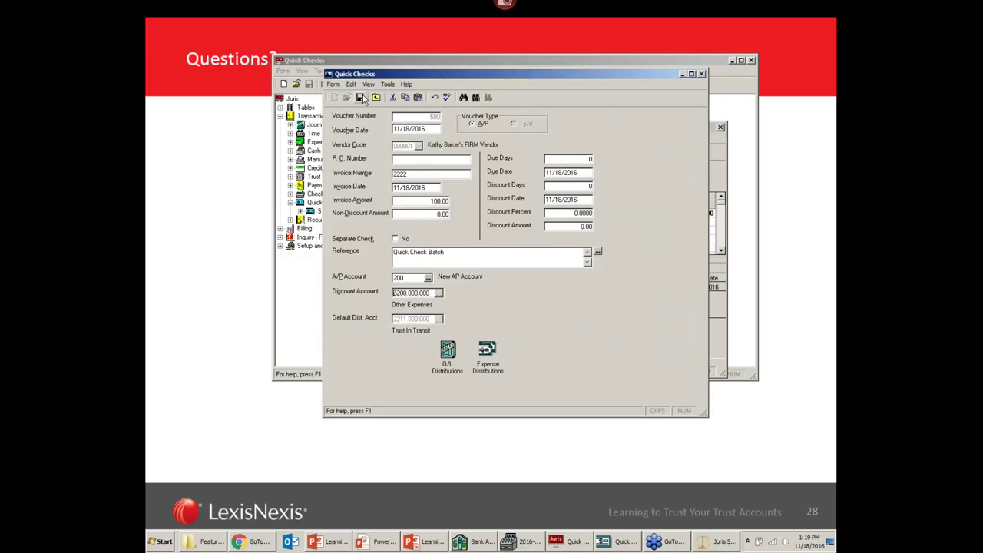
- Return from the voucher to the quick check and close it without saving
click(376, 98)
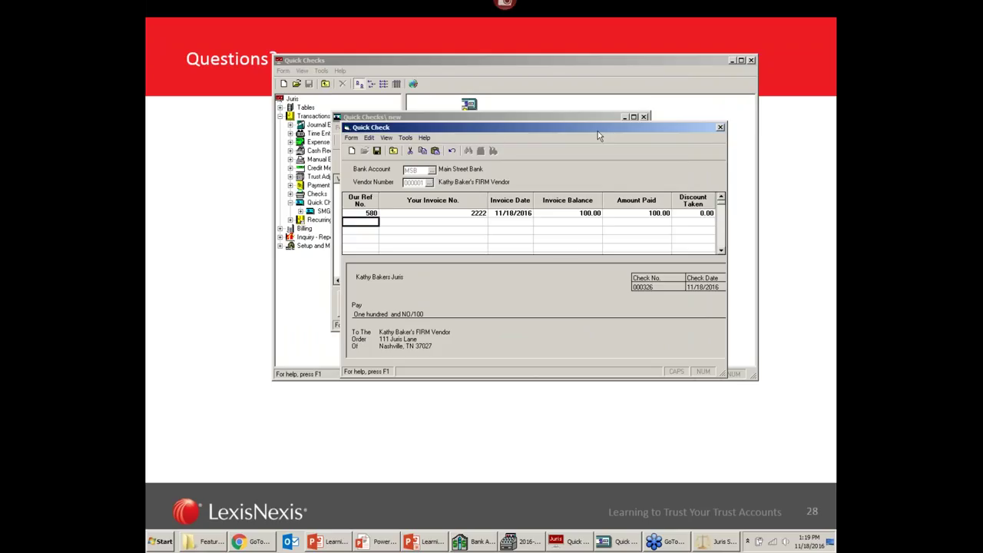
click(719, 127)
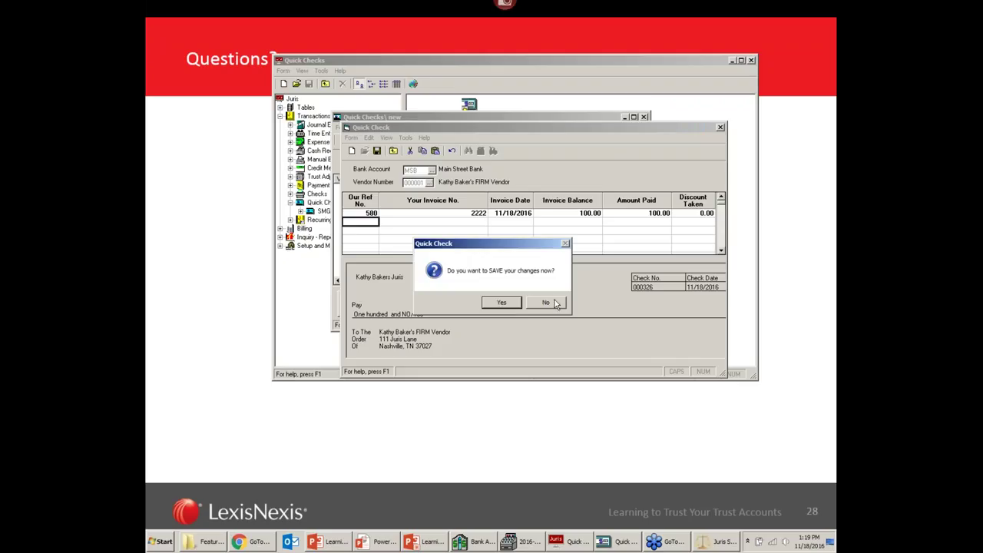
click(546, 303)
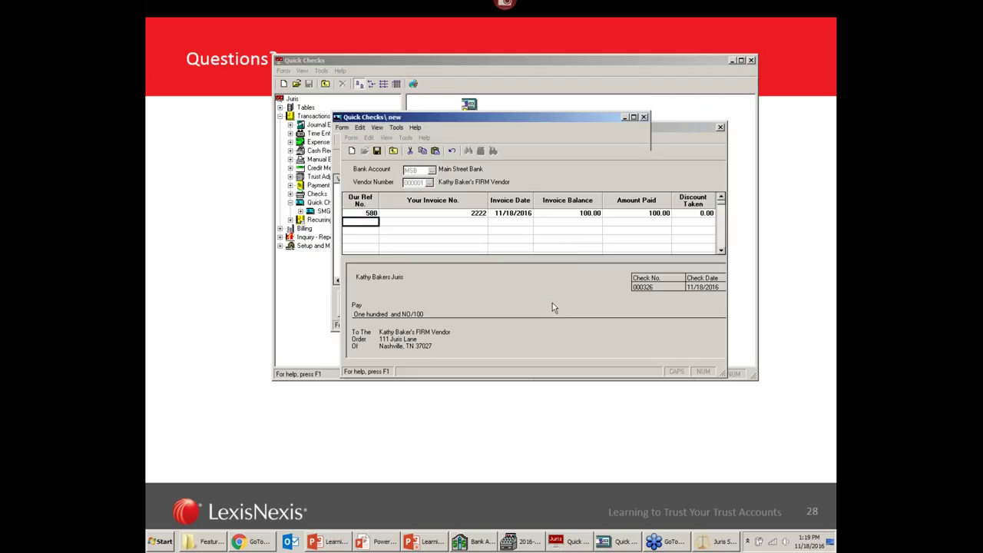
- Create a new batch under Payment Vouchers and start a new voucher in it
click(316, 185)
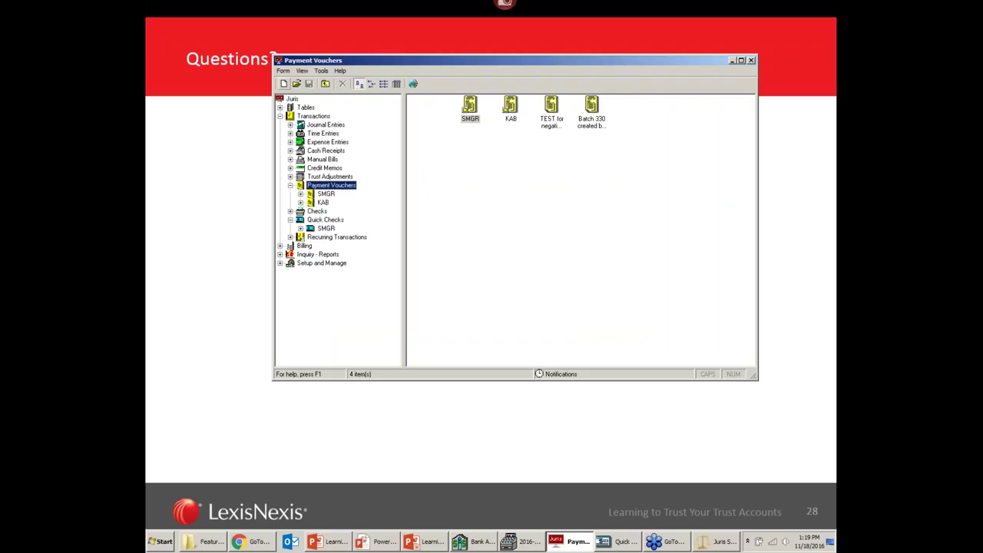
key(ctrl+n)
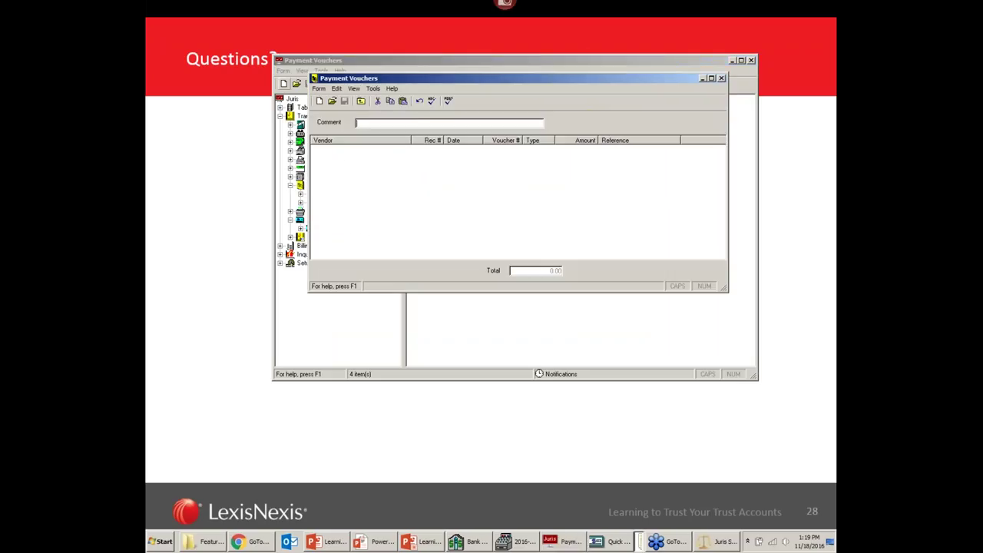
click(316, 101)
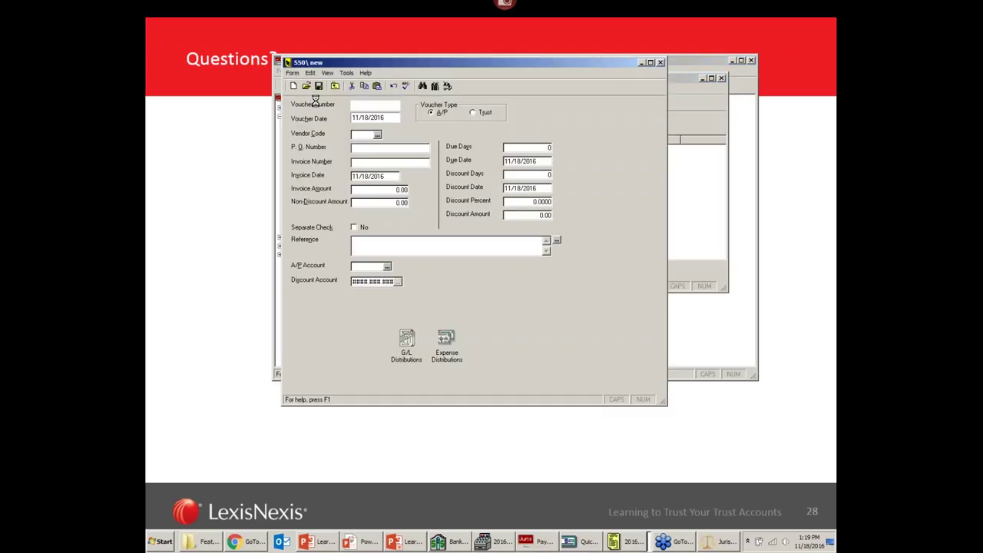
- Enter the firm vendor's code, invoice number 3333 and an invoice amount of 1,000.00 on the new voucher
text(000001)
key(Tab)
key(Tab)
text(3333)
key(Tab)
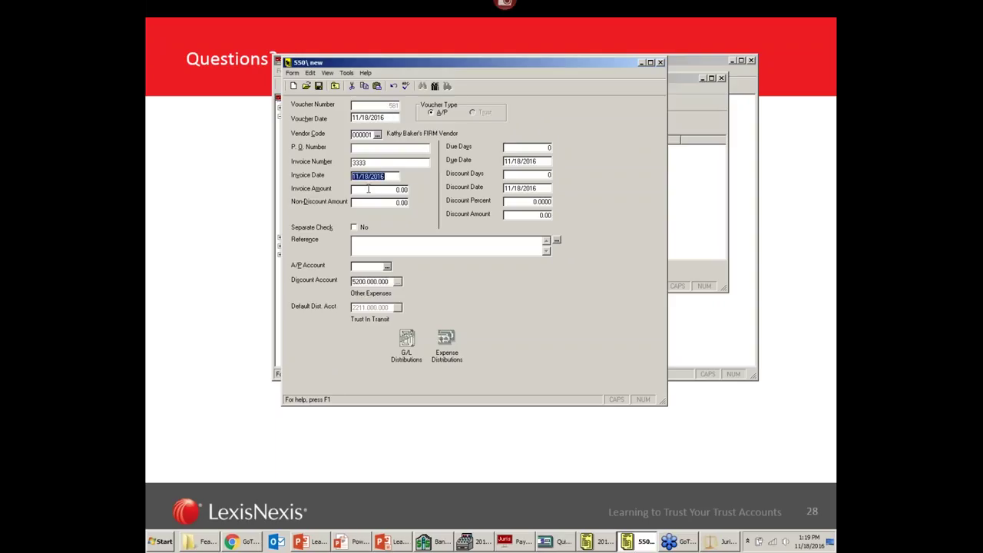
key(Tab)
text(1,000)
key(Tab)
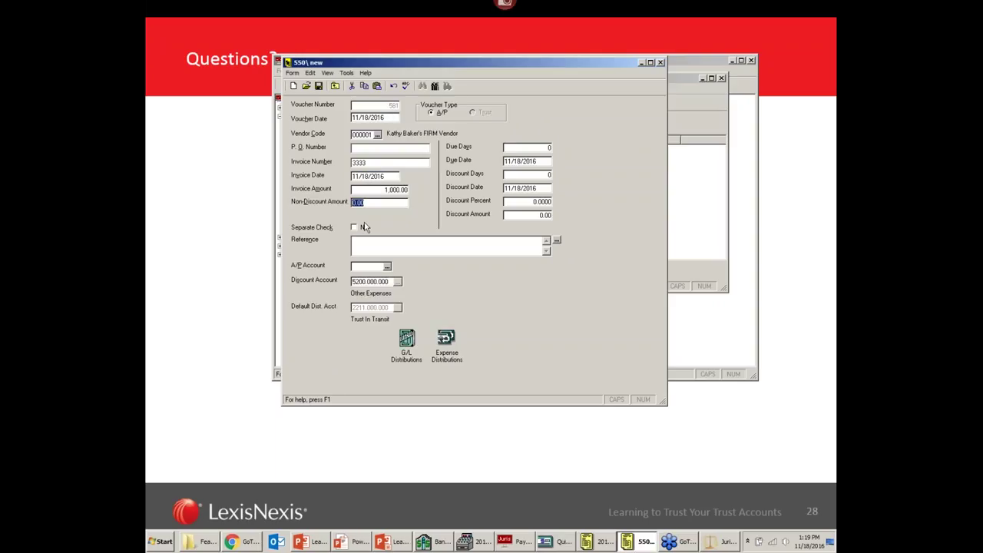
- Enter the reference "refund", choose Accounts Payable as the A/P account and save the voucher
click(358, 245)
text(refund)
click(315, 87)
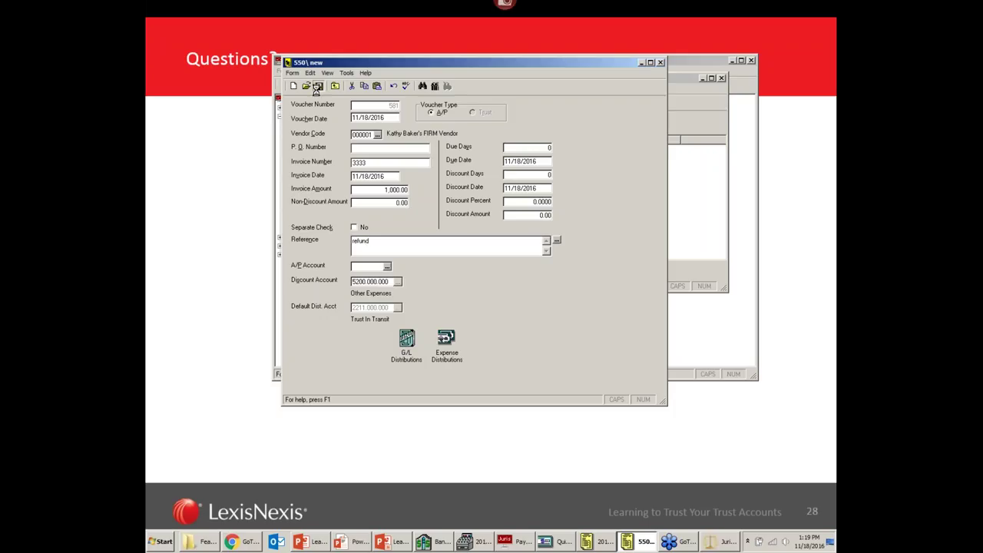
click(606, 329)
click(386, 266)
double_click(429, 97)
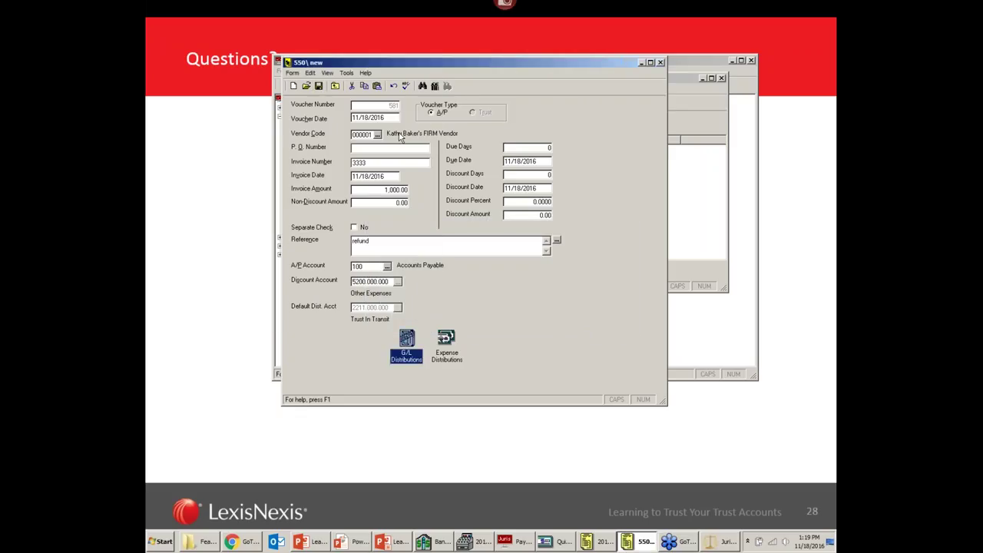
click(317, 86)
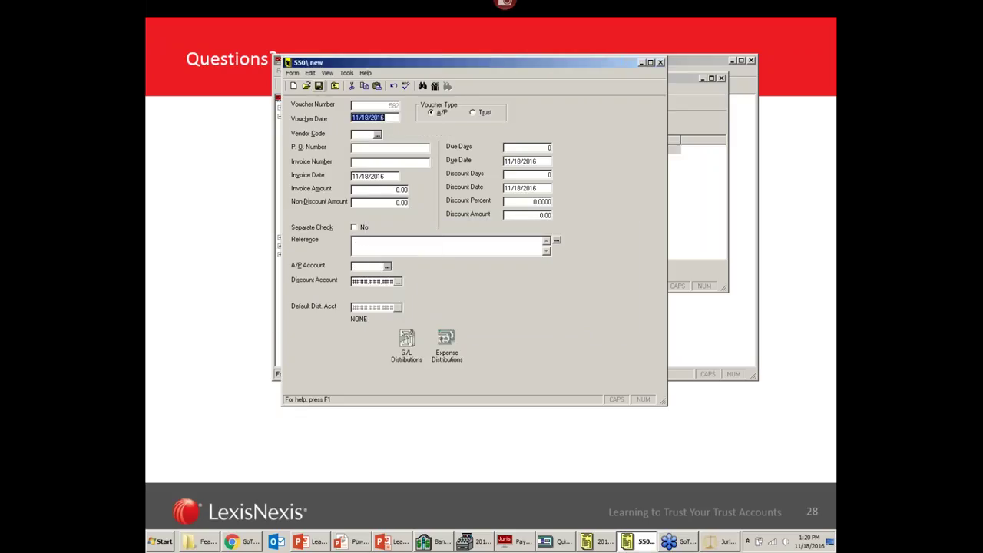
- Leave the blank next voucher, close batch 550 and post that voucher batch
click(335, 86)
click(499, 301)
click(362, 102)
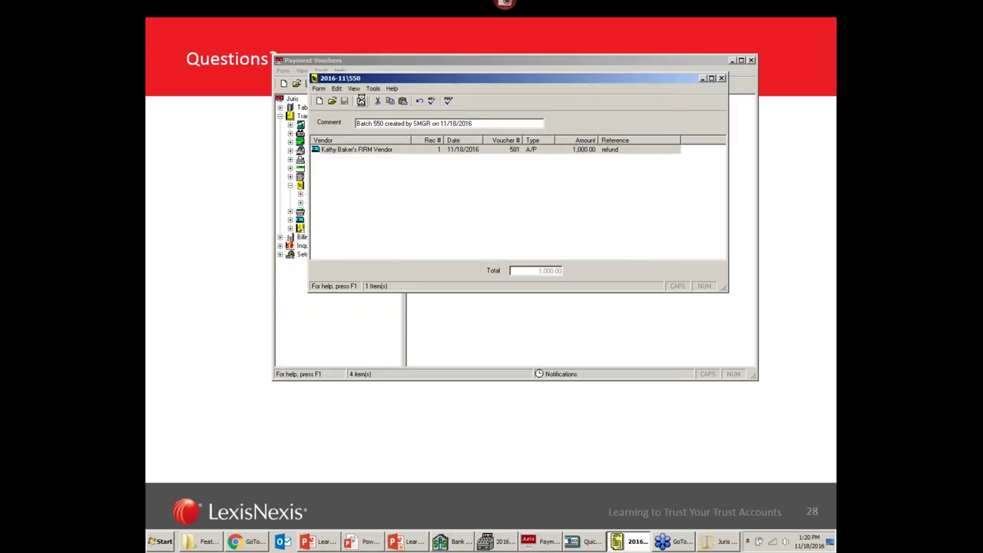
click(321, 69)
click(343, 129)
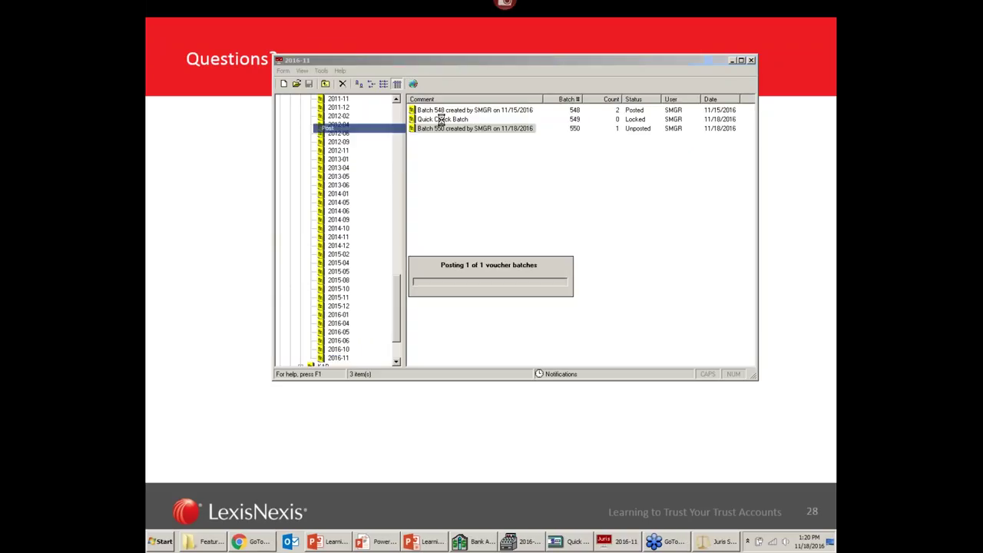
- Collapse Payment Vouchers in the navigation tree and open the Quick Checks list
drag(400, 285, 404, 111)
click(290, 185)
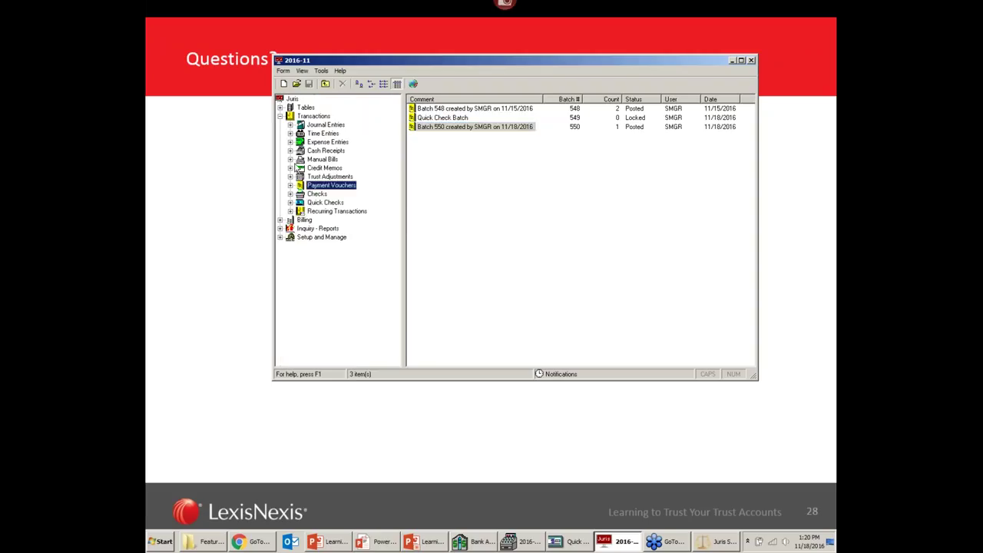
double_click(313, 116)
double_click(326, 201)
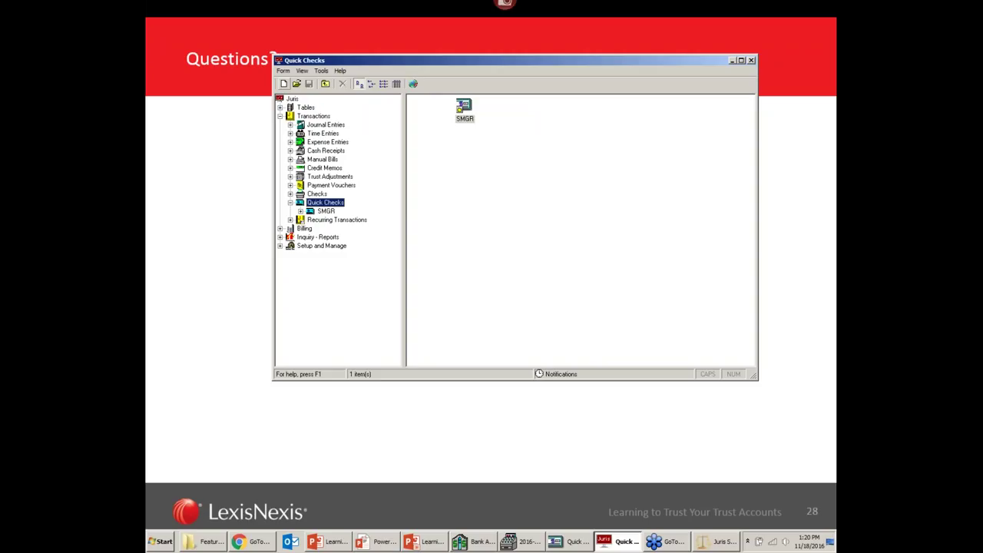
- Start a new quick check drawn on Main Street Bank and made out to the firm vendor
click(284, 84)
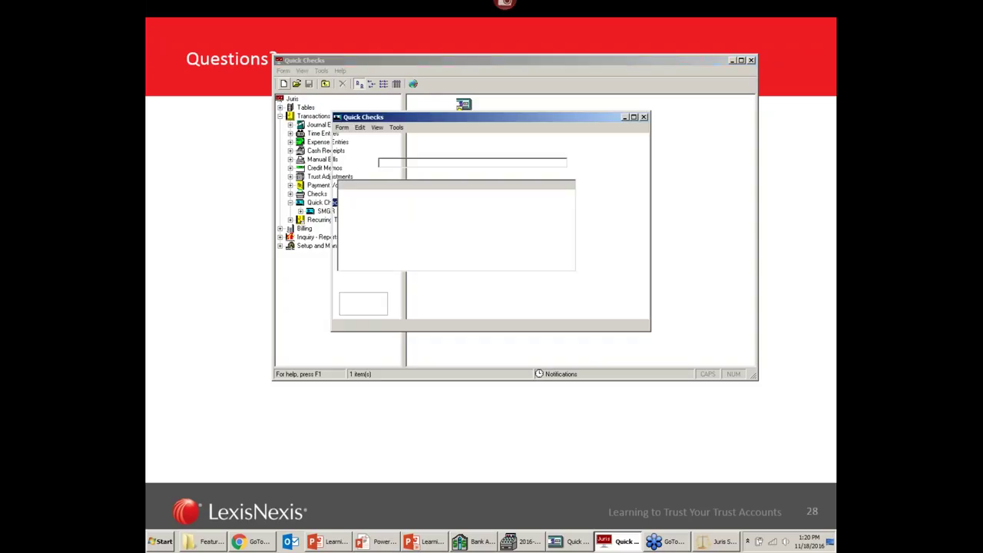
click(343, 140)
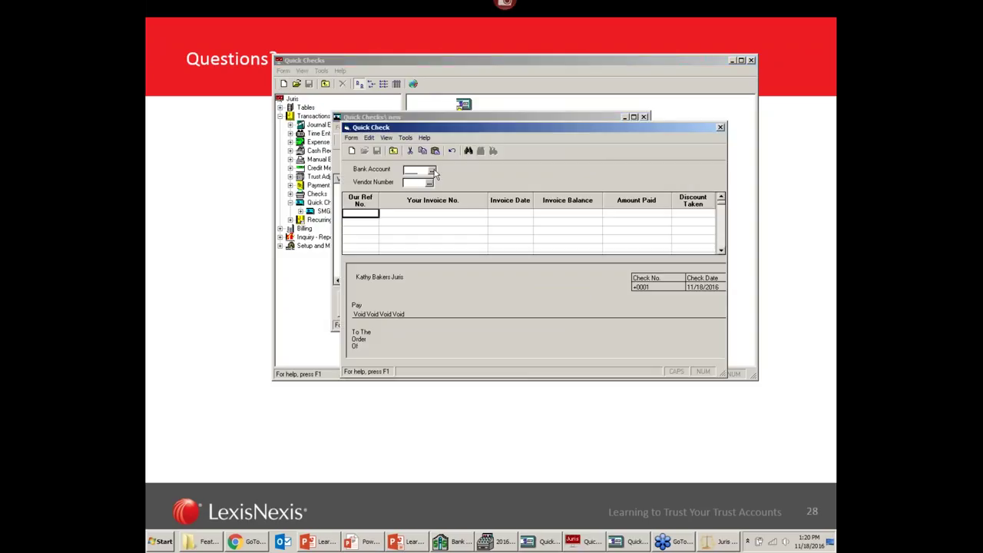
click(431, 171)
double_click(323, 123)
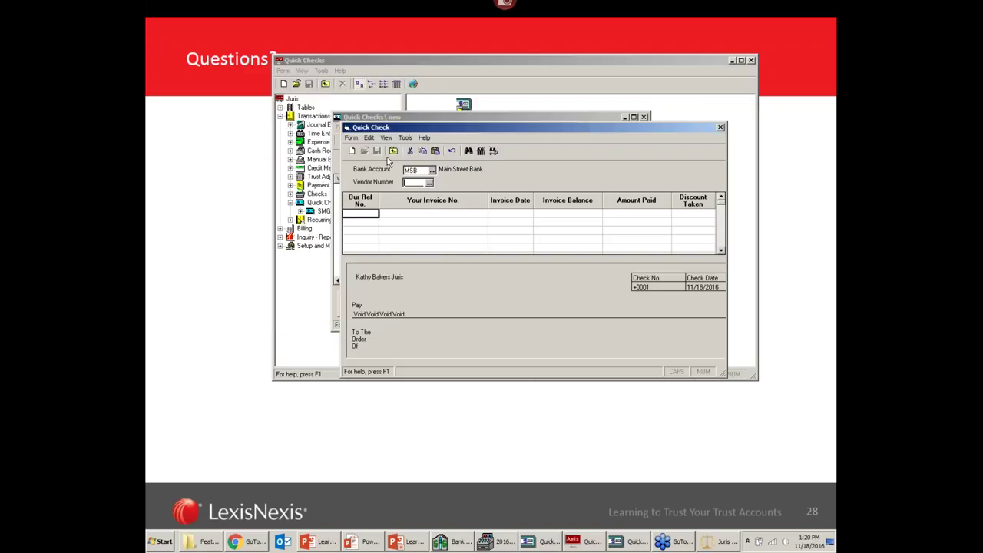
text(1)
key(Tab)
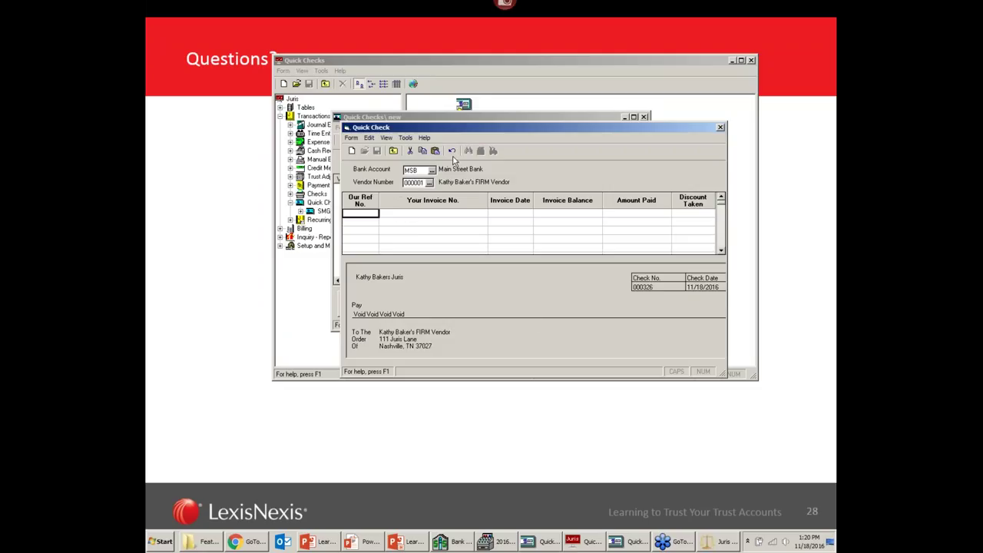
- Search the vendor's open vouchers and add the 1,000.00 refund voucher for invoice 3333 to the quick check
click(406, 138)
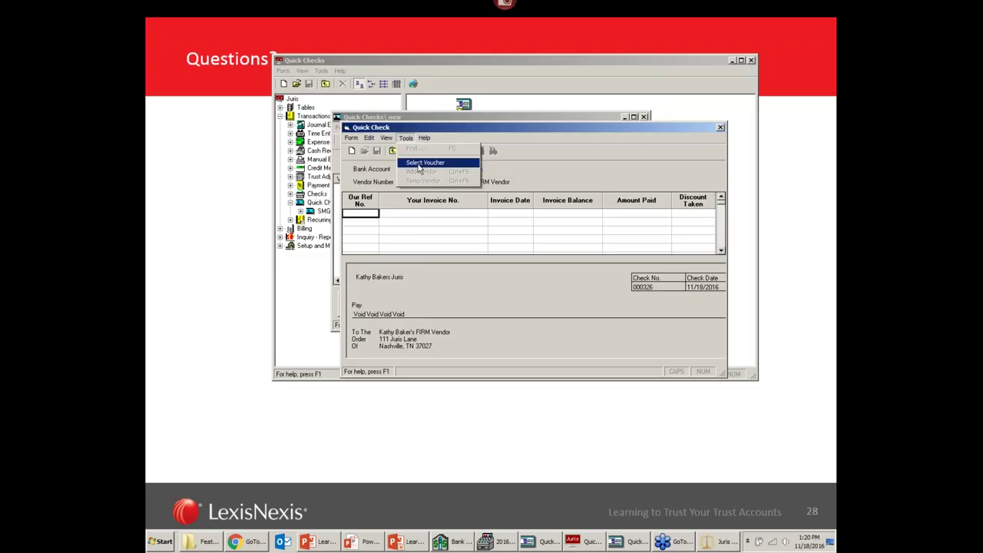
click(420, 164)
click(584, 232)
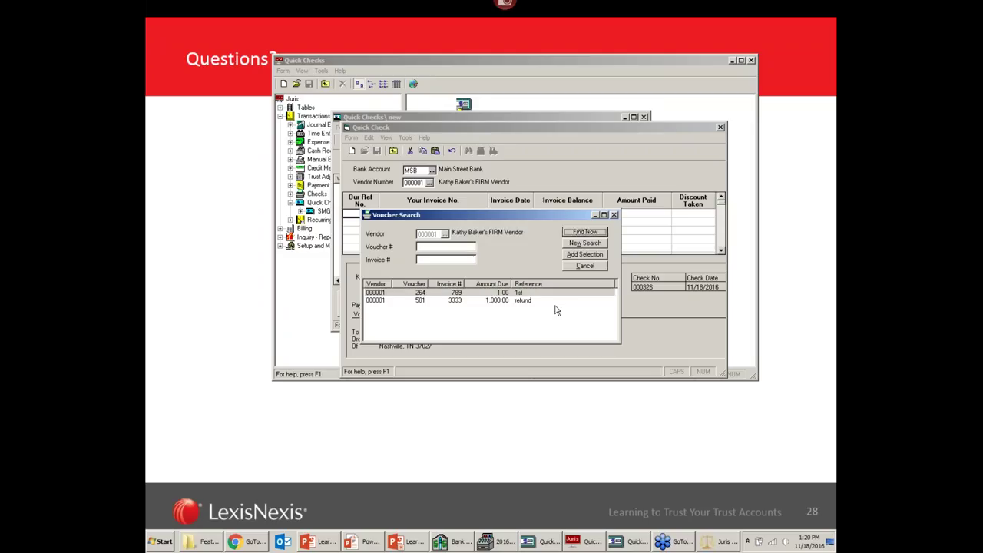
double_click(495, 301)
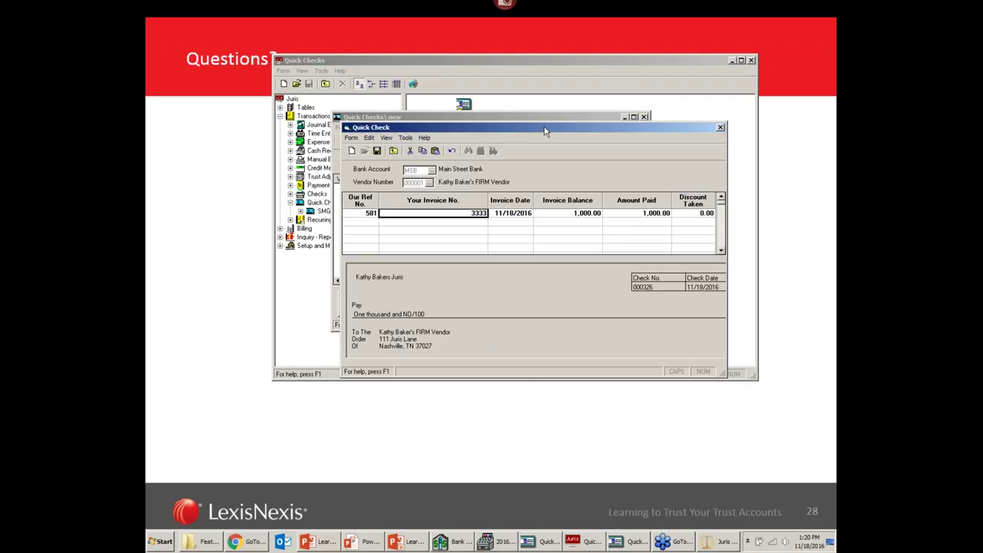
drag(544, 127, 525, 94)
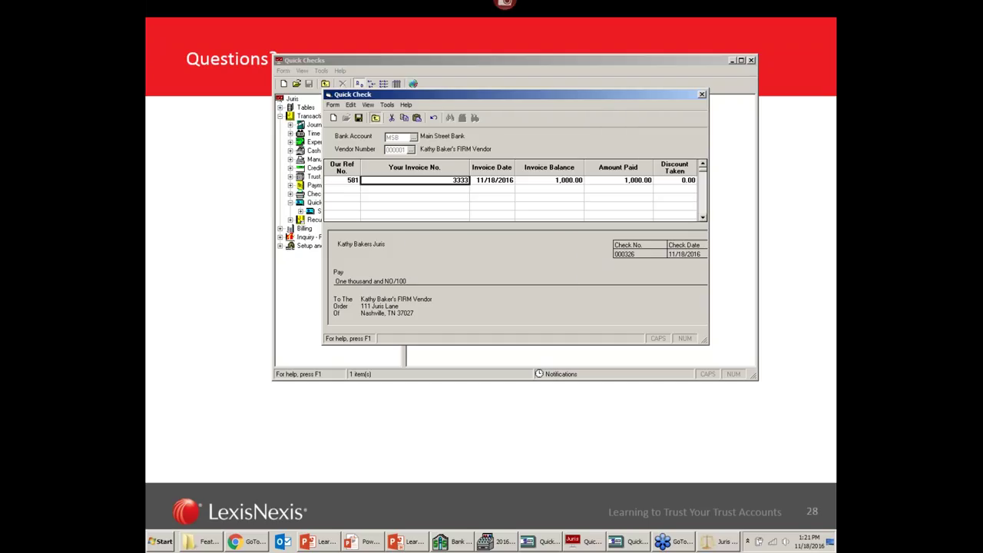
- Close the refund quick check without saving and close the empty quick check batch
click(375, 117)
click(545, 301)
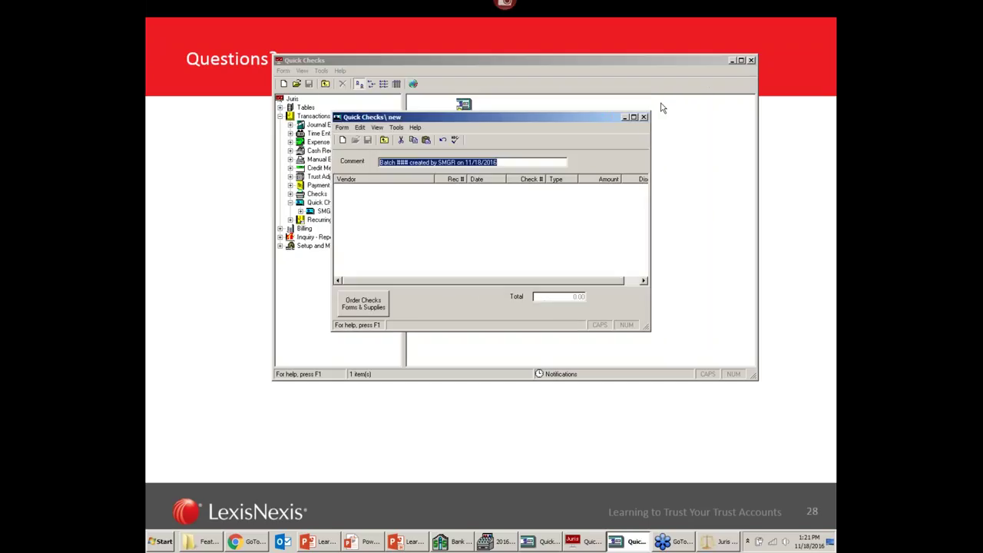
click(643, 117)
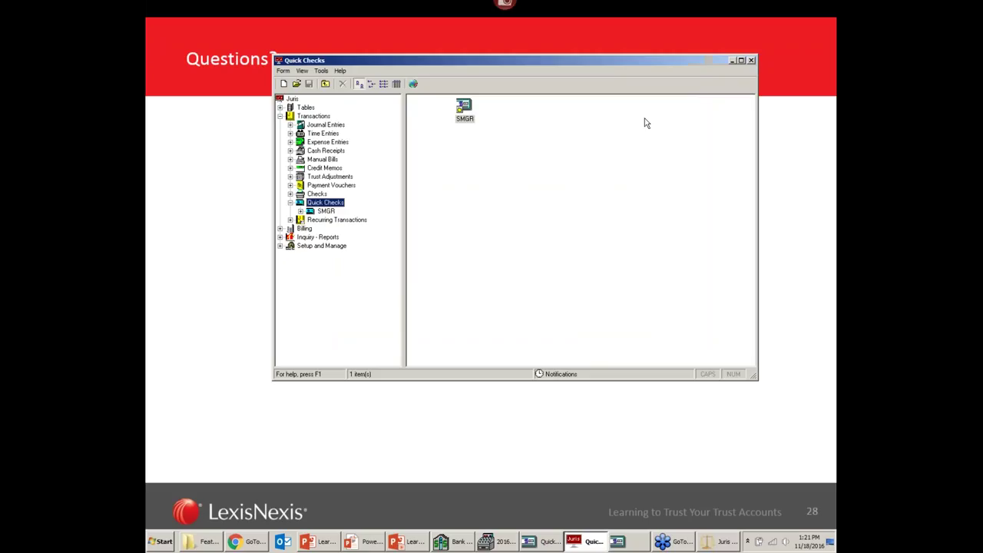
- Collapse Transactions, open the Reports list under Inquiry - Reports and make the window slightly taller
click(280, 116)
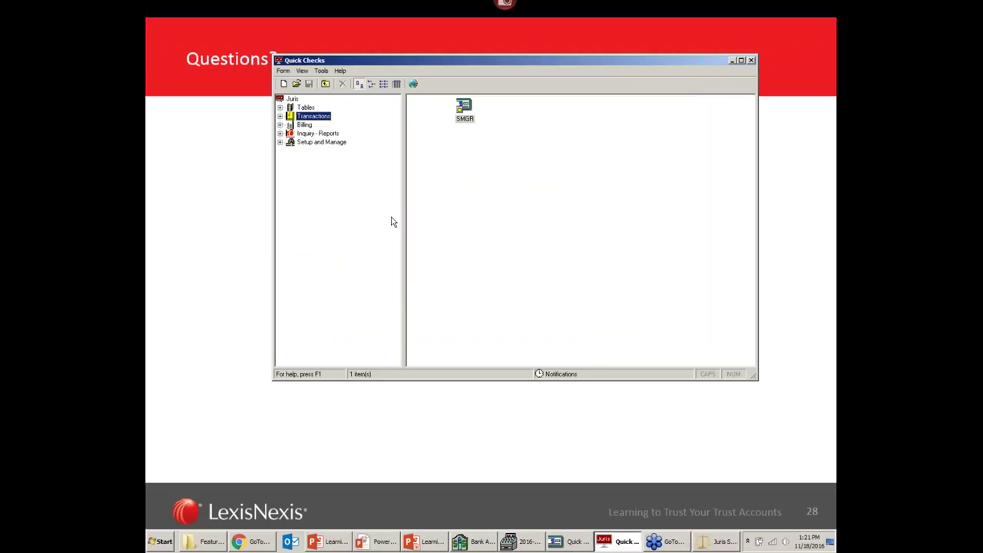
double_click(311, 134)
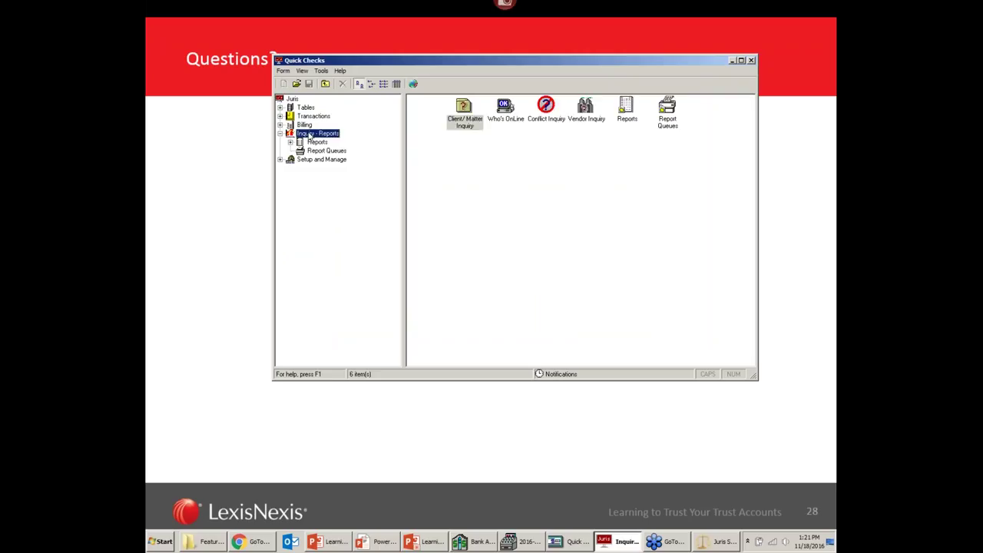
double_click(315, 143)
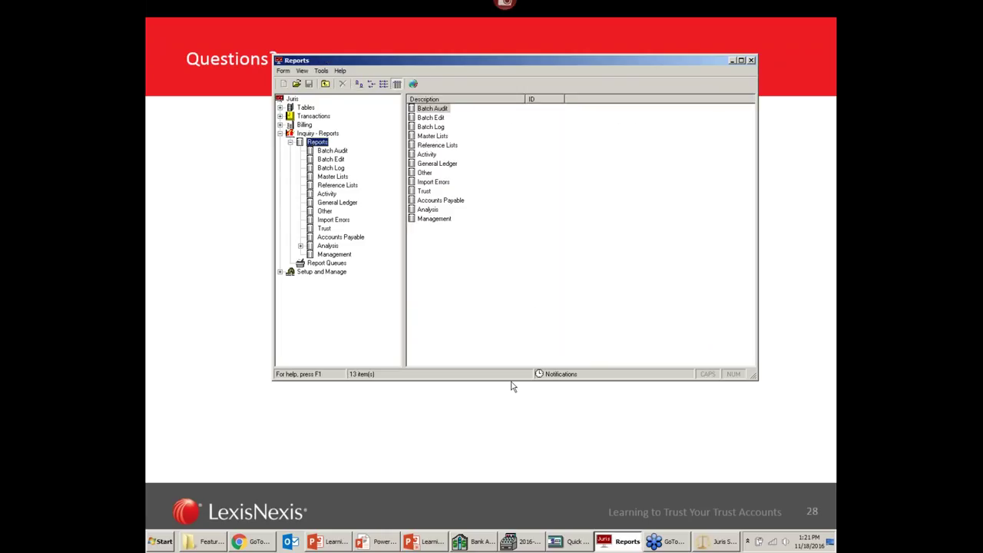
drag(508, 380, 507, 396)
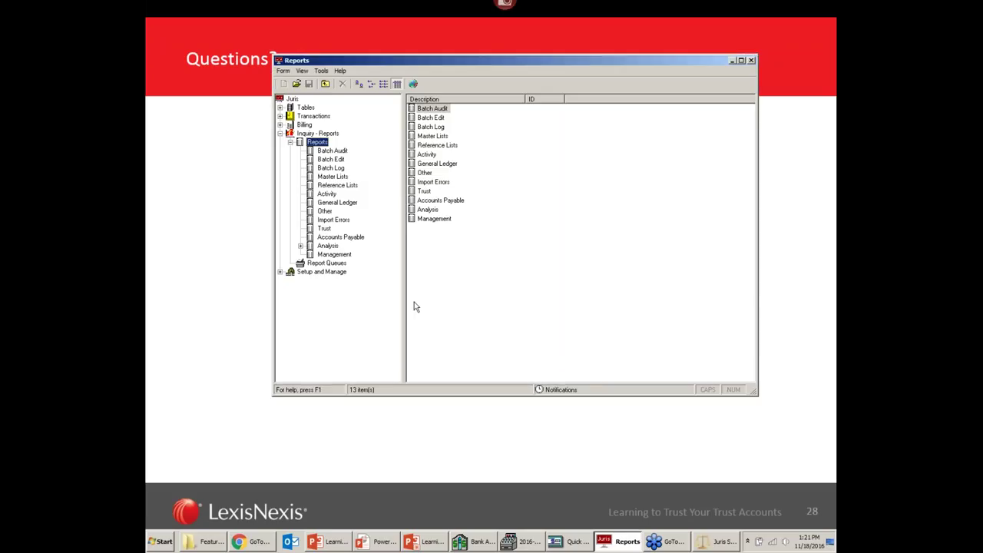
- Narrow the navigation tree and open the General Ledger Trial Balance report (GL1010) from the General Ledger reports
drag(403, 285, 384, 284)
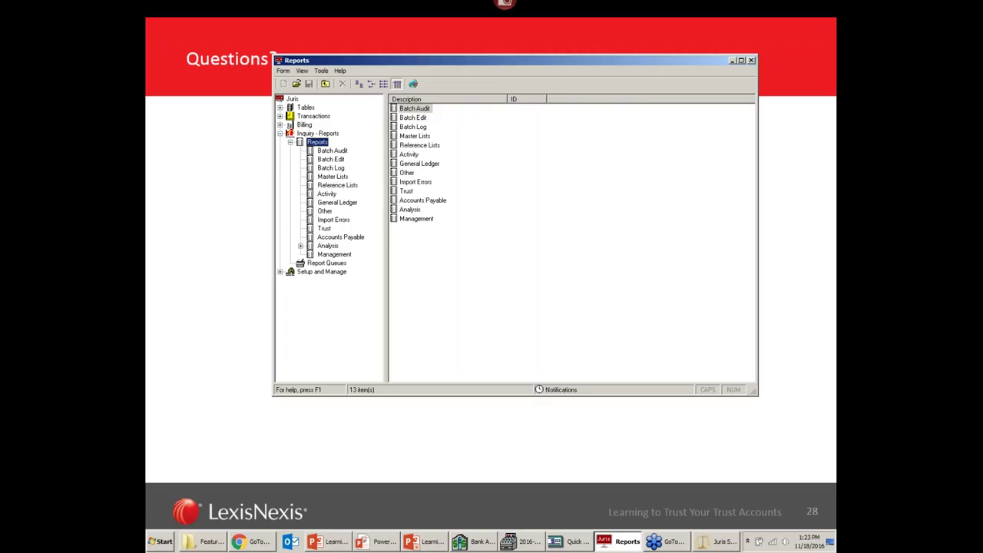
click(338, 203)
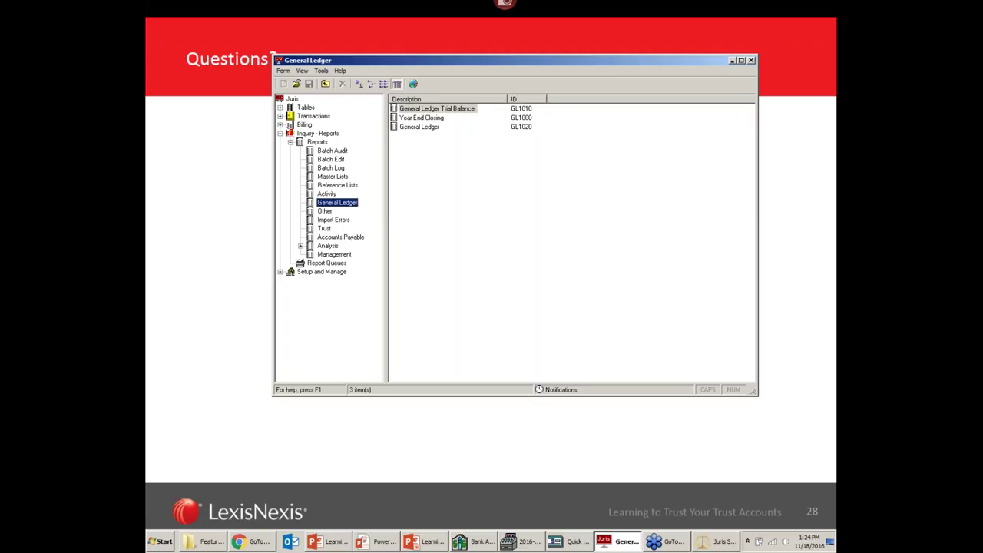
click(439, 110)
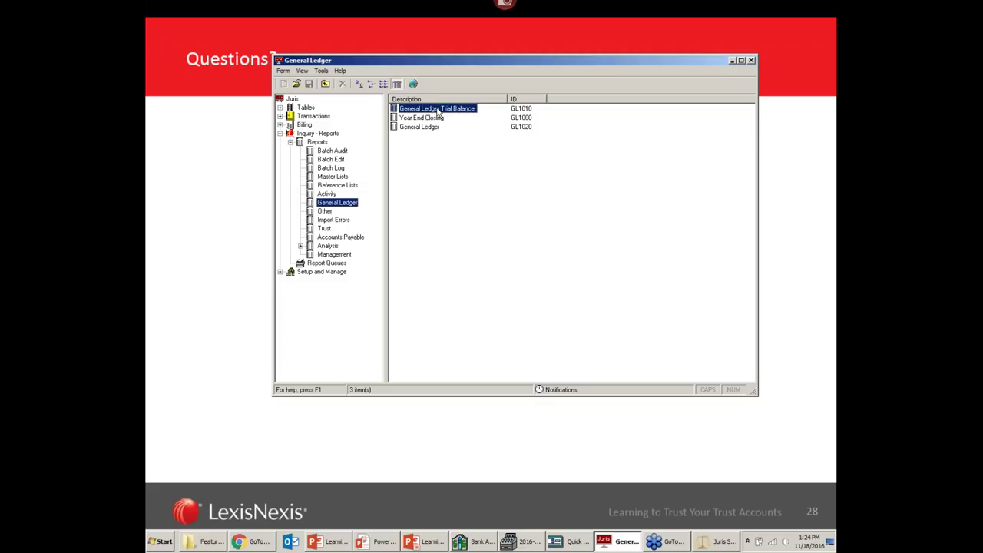
click(438, 113)
key(Return)
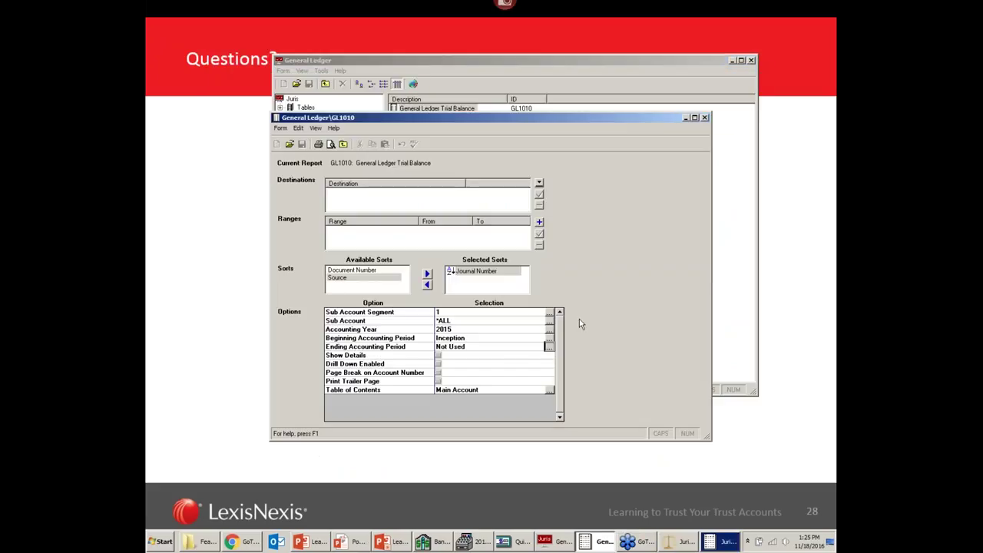
- Preview the General Ledger Trial Balance for accounting period 11 of 2016, and close the preview
click(332, 146)
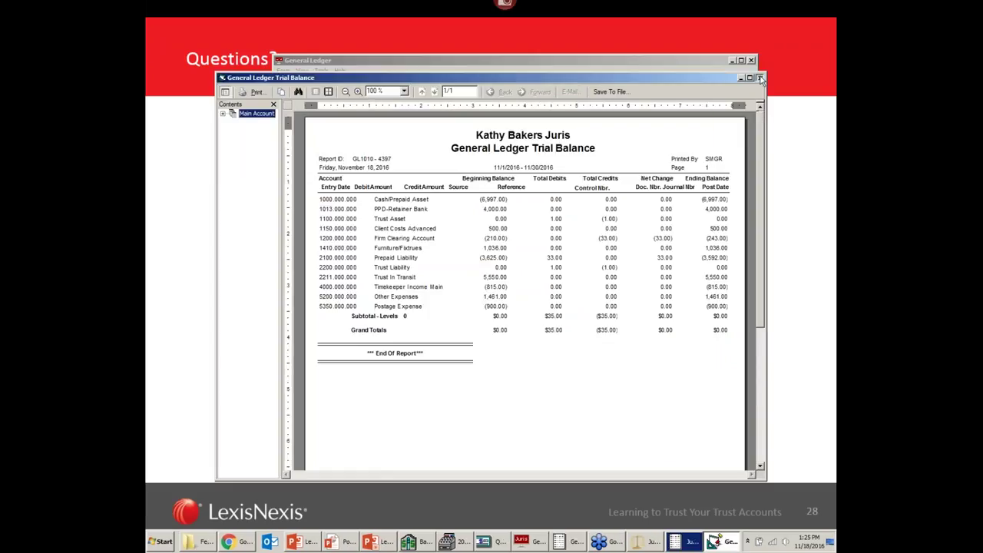
click(758, 77)
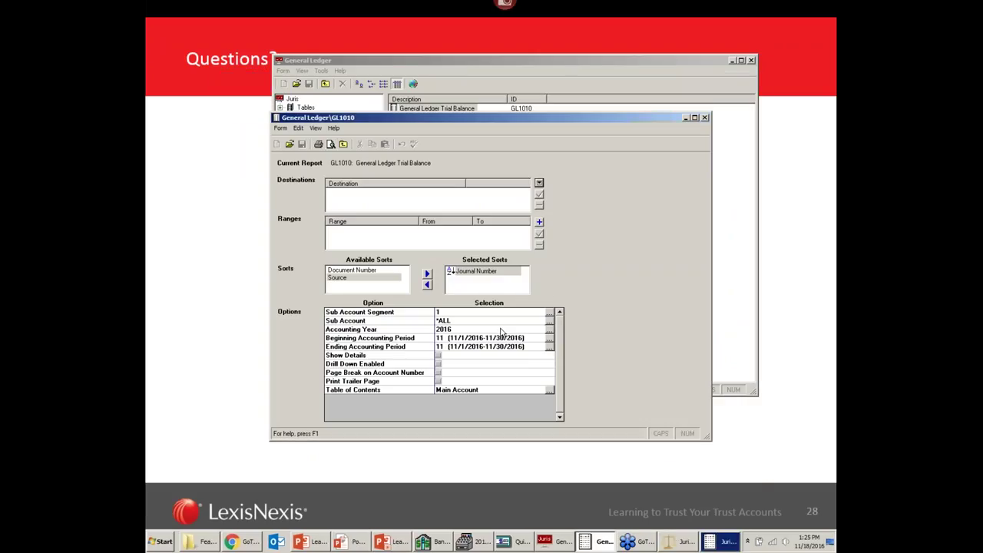
- Set the trial balance's accounting year to 2015 with beginning period 1 and ending period 12
click(548, 329)
double_click(483, 284)
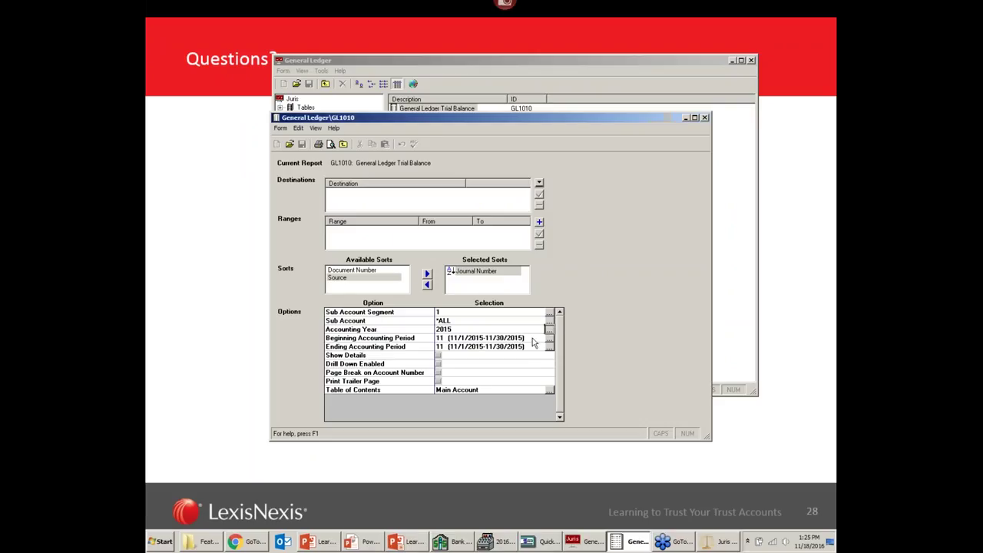
click(548, 338)
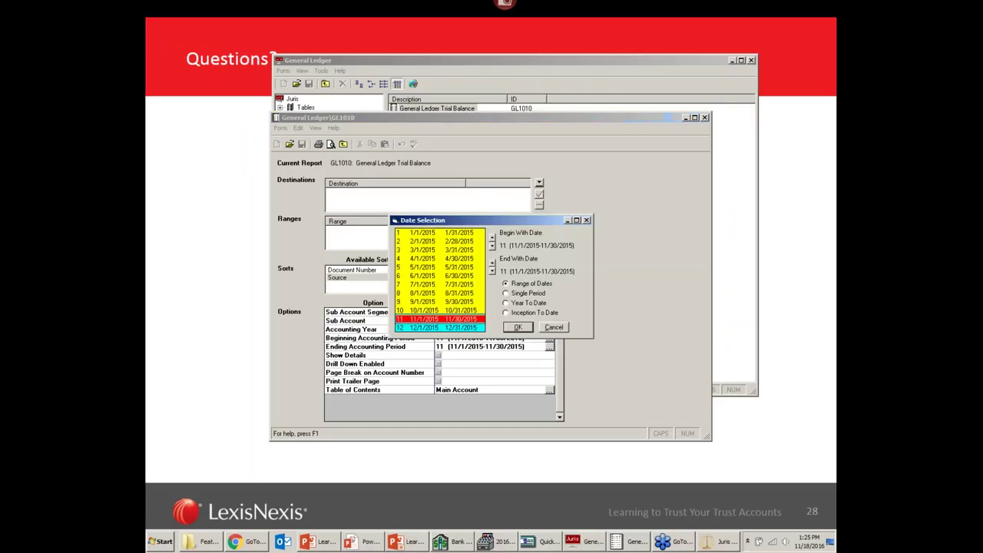
click(458, 233)
double_click(458, 233)
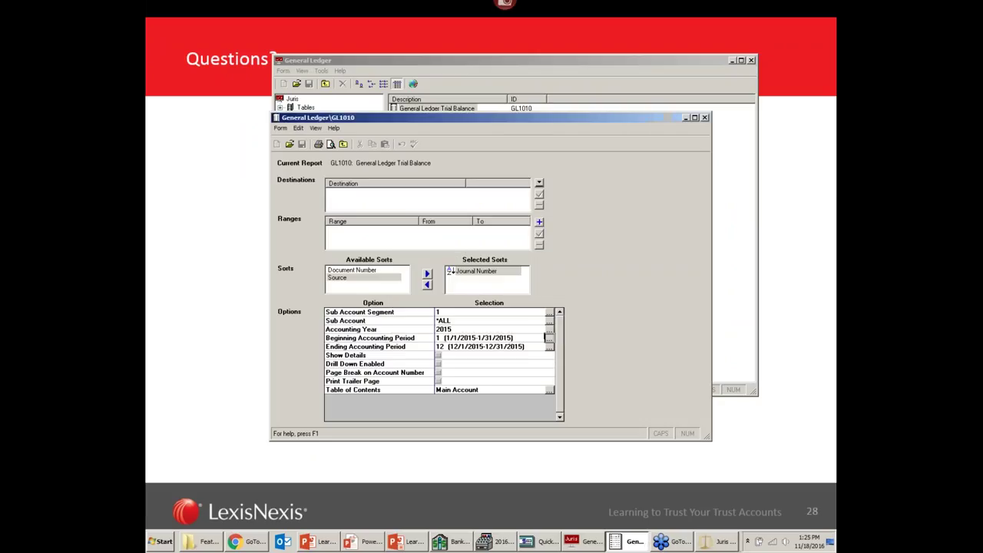
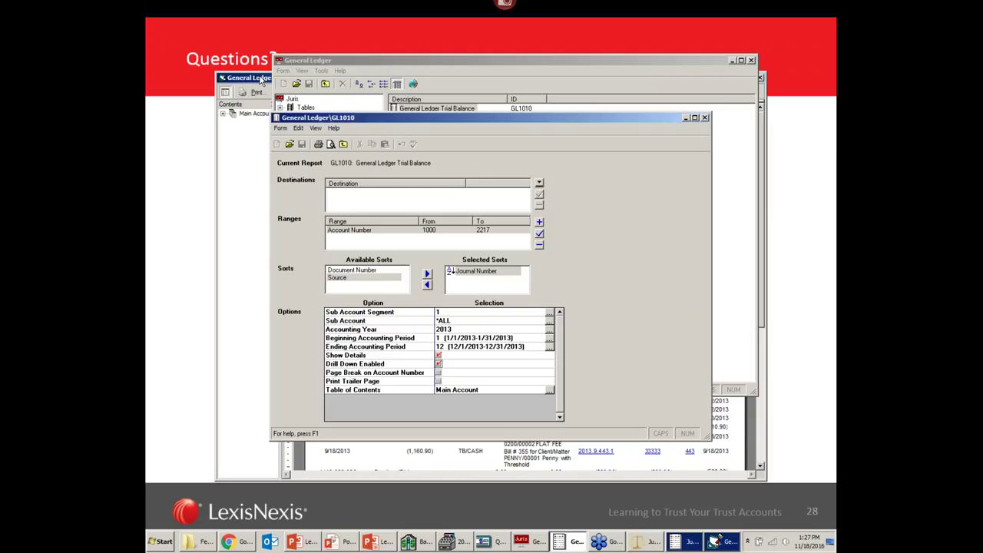
- Bring the 2013 trial balance preview forward and examine the detailed transactions under each account
click(262, 80)
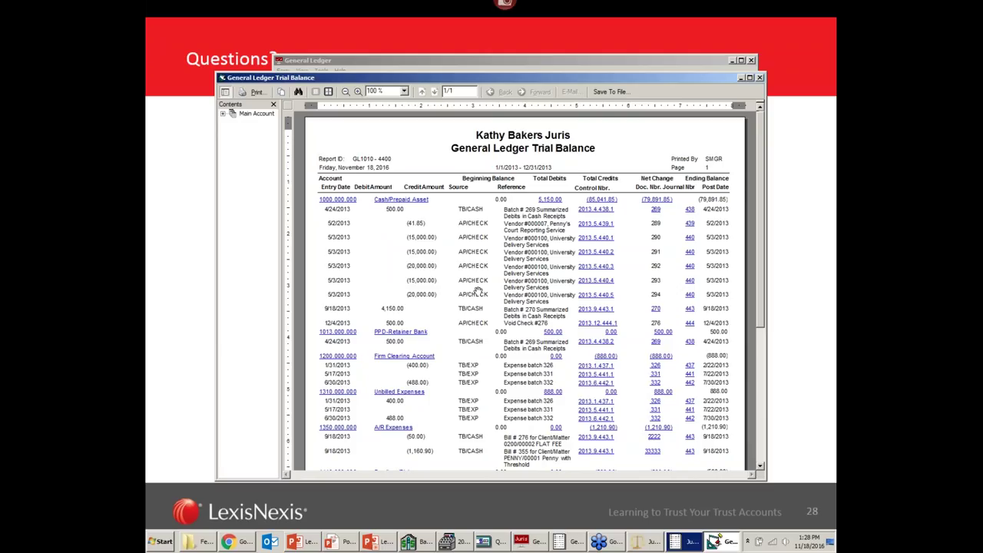
scroll(478, 291, down, 1)
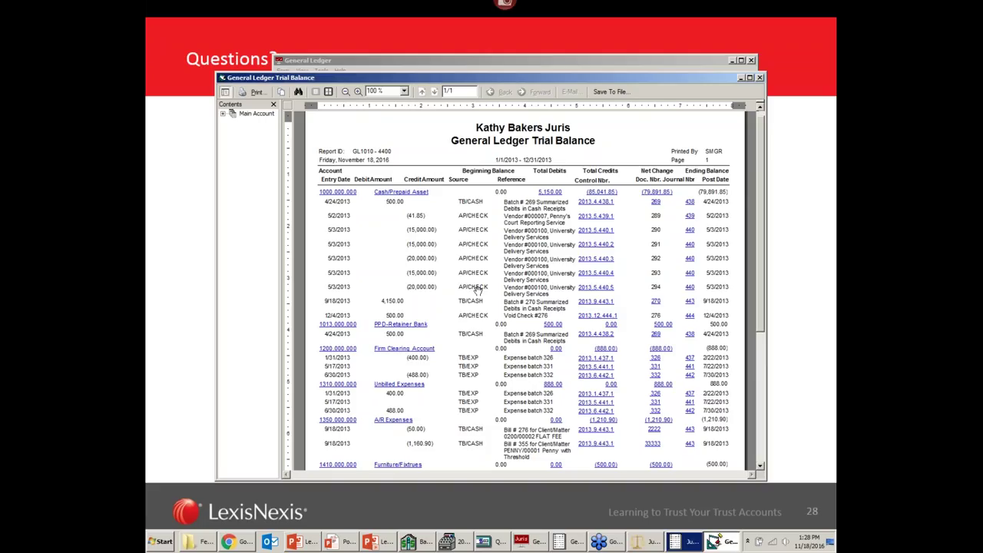
scroll(478, 289, down, 5)
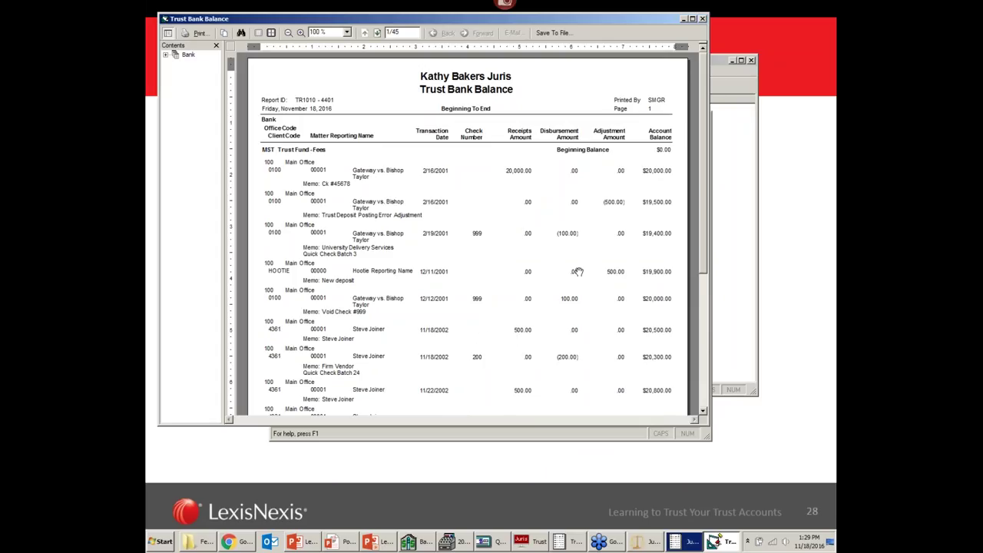
- Close the Trust Bank Balance preview and start a new Date range for the report
click(703, 19)
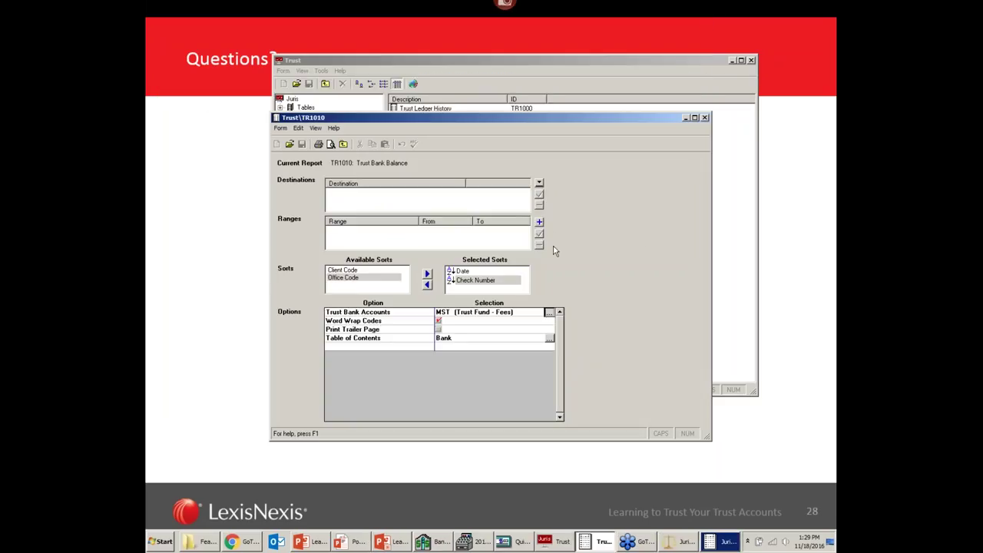
click(539, 222)
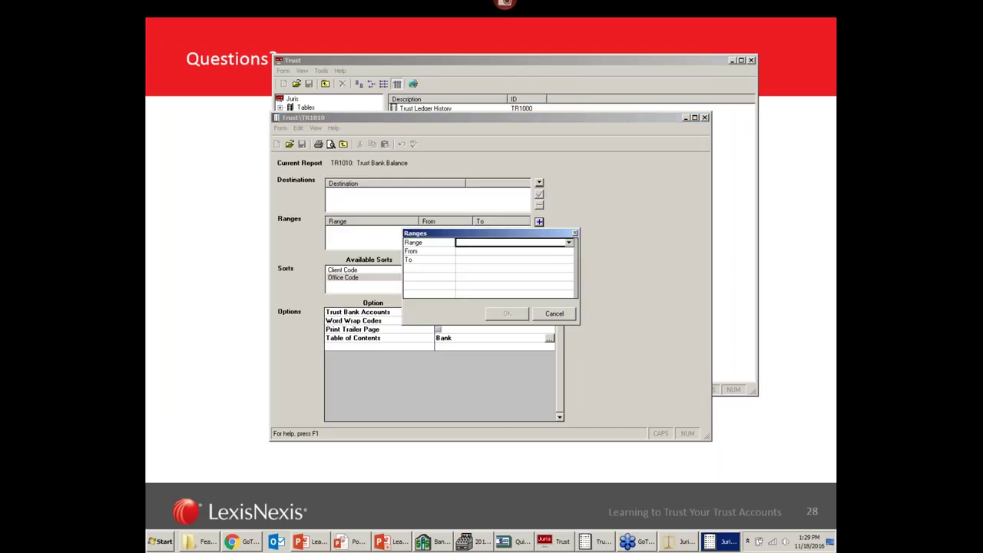
click(569, 243)
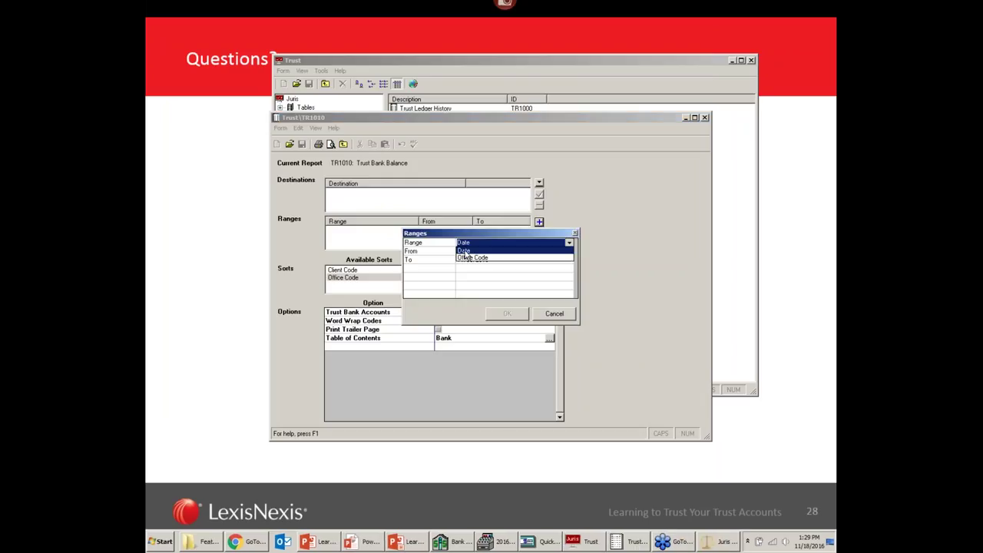
click(509, 250)
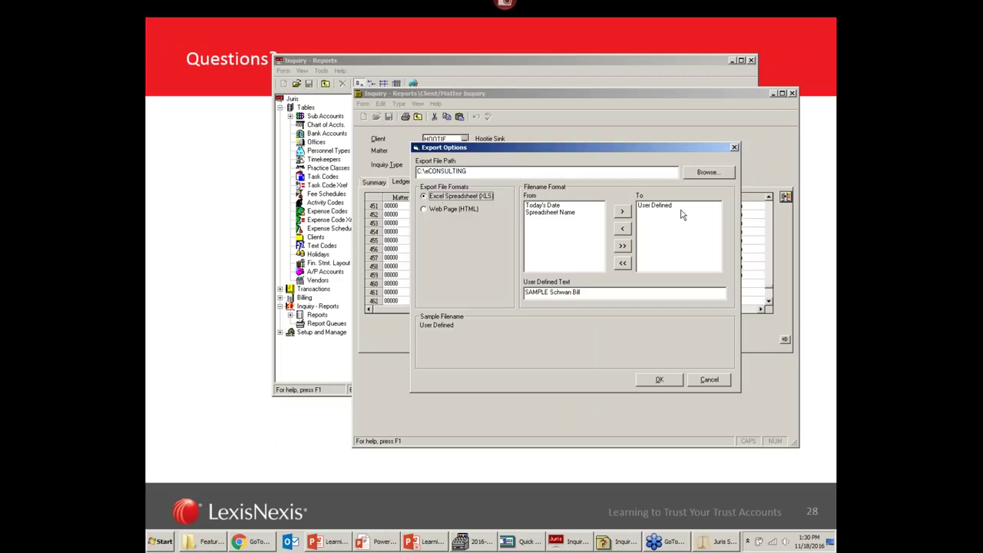
- Set the export filename's user-defined text to "Trust", the client's code and "-00000", and export the trust ledger as an Excel spreadsheet
triple_click(590, 292)
text(Trust Hootie/0)
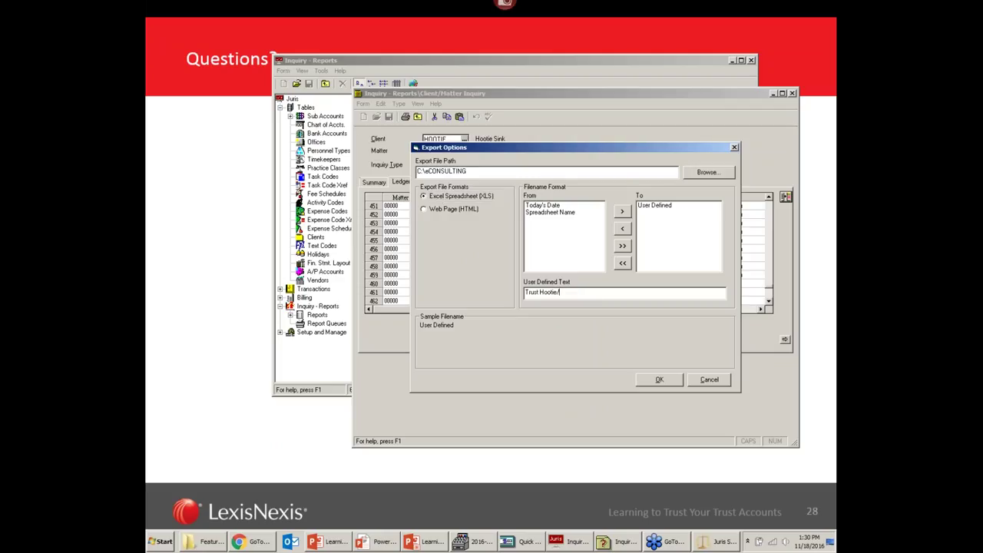
key(BackSpace)
key(BackSpace)
text(-00000)
key(Return)
click(574, 302)
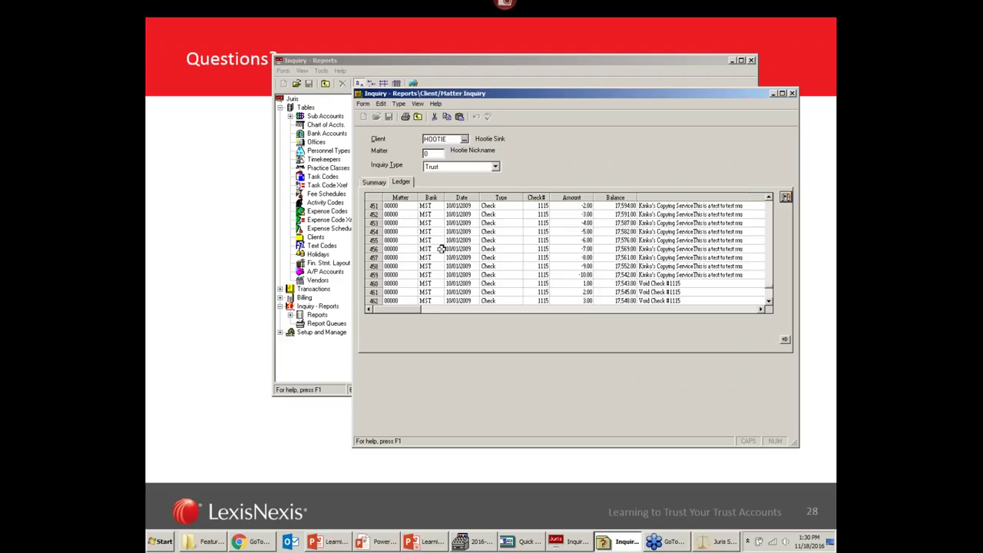
- Look back through the earlier check entries in the client's trust ledger
scroll(453, 262, up, 7)
scroll(453, 261, up, 19)
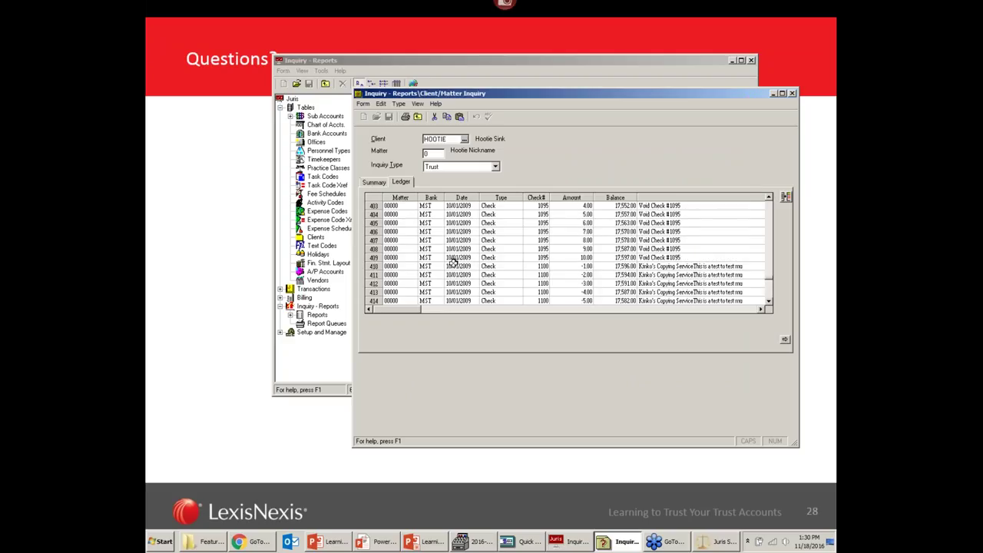
scroll(452, 262, up, 9)
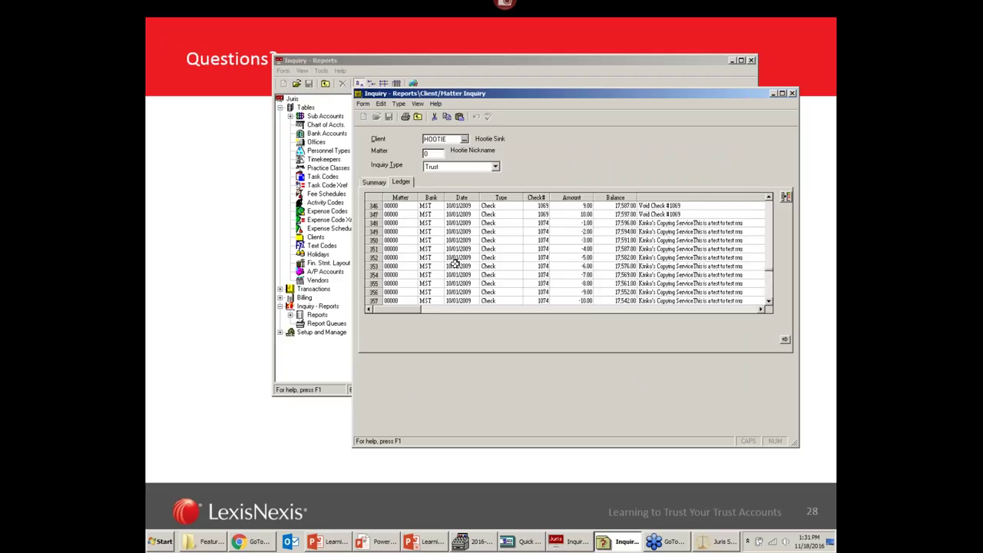
scroll(455, 262, up, 20)
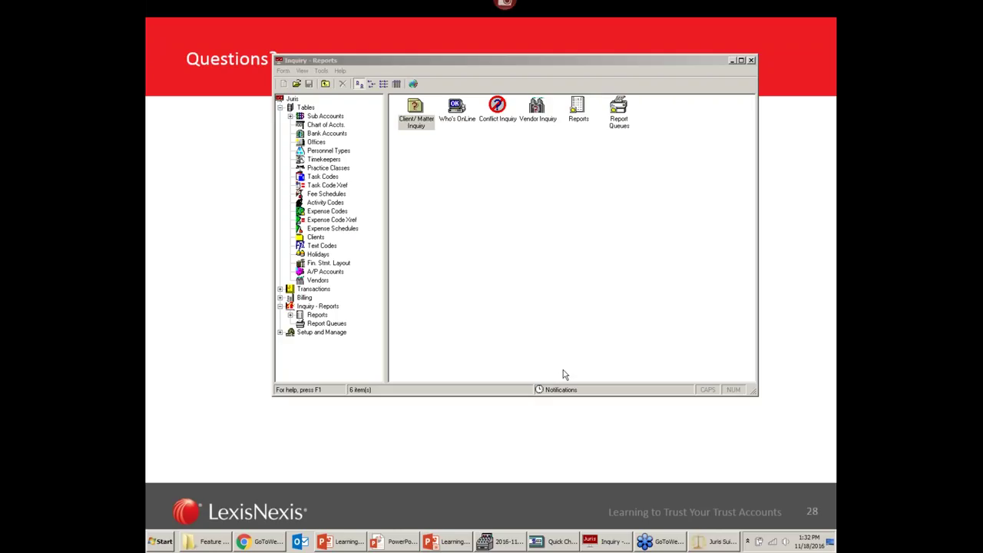
- Open the chart of accounts and examine the listed accounts down to Other Expenses
click(326, 124)
click(414, 347)
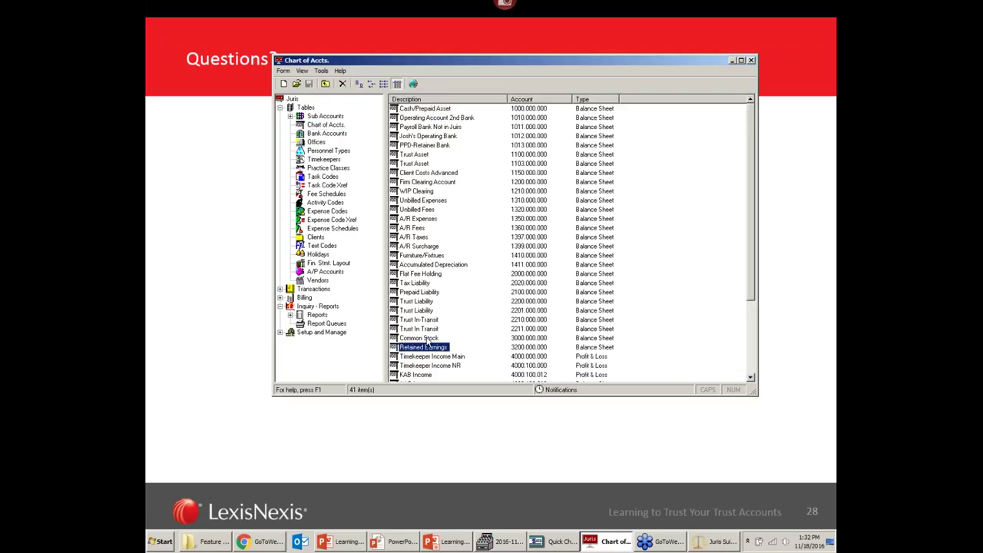
scroll(428, 344, down, 4)
click(425, 357)
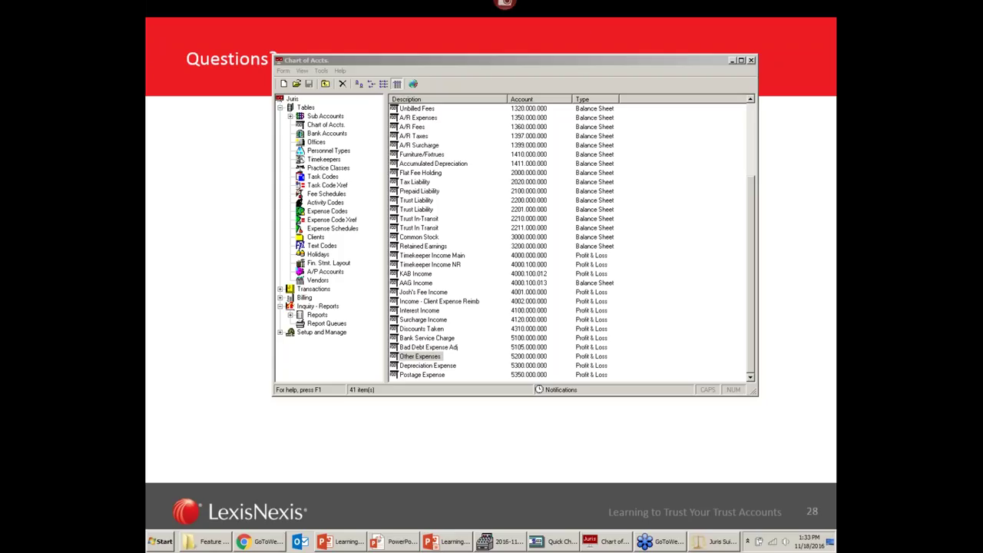
- Minimize the main Juris window and close the empty new Quick Checks batch
click(729, 61)
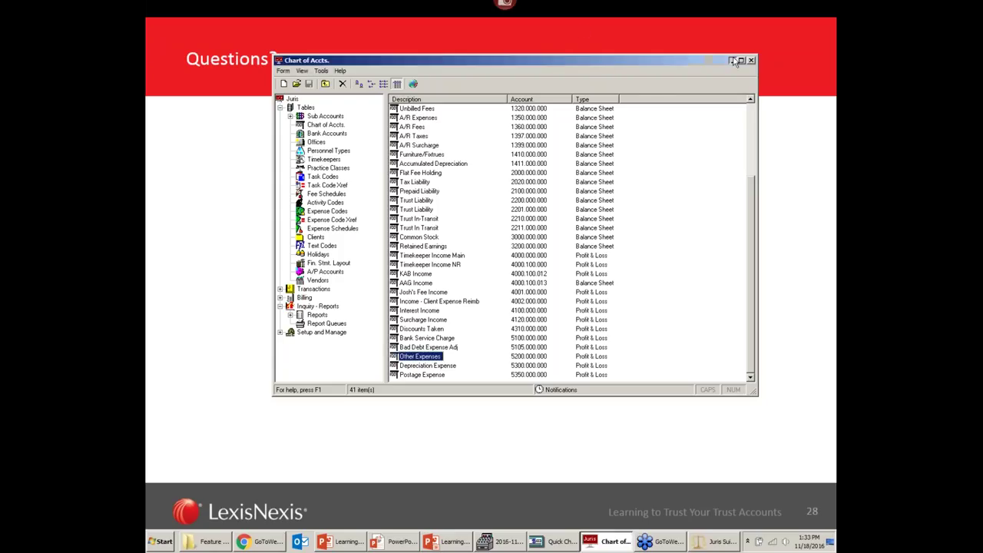
click(732, 61)
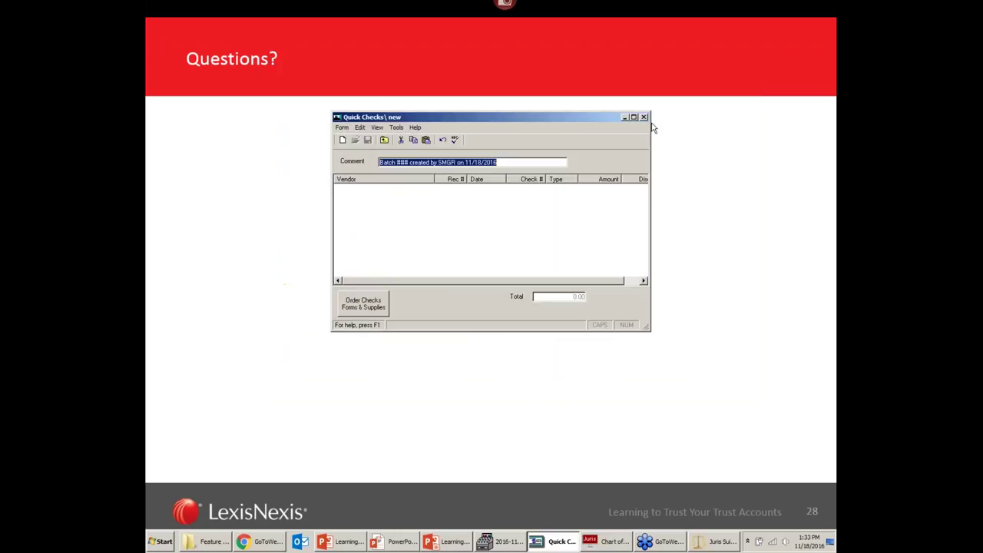
click(646, 116)
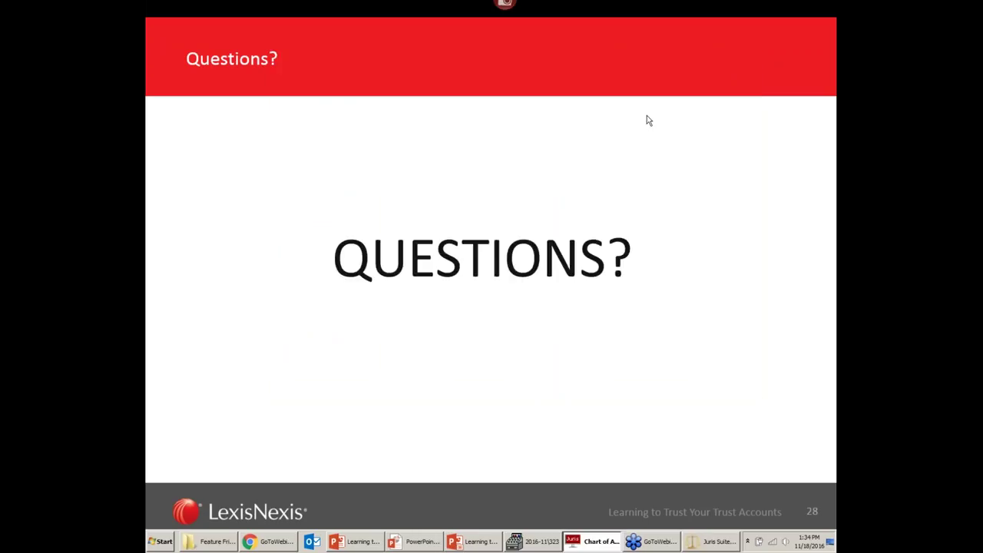